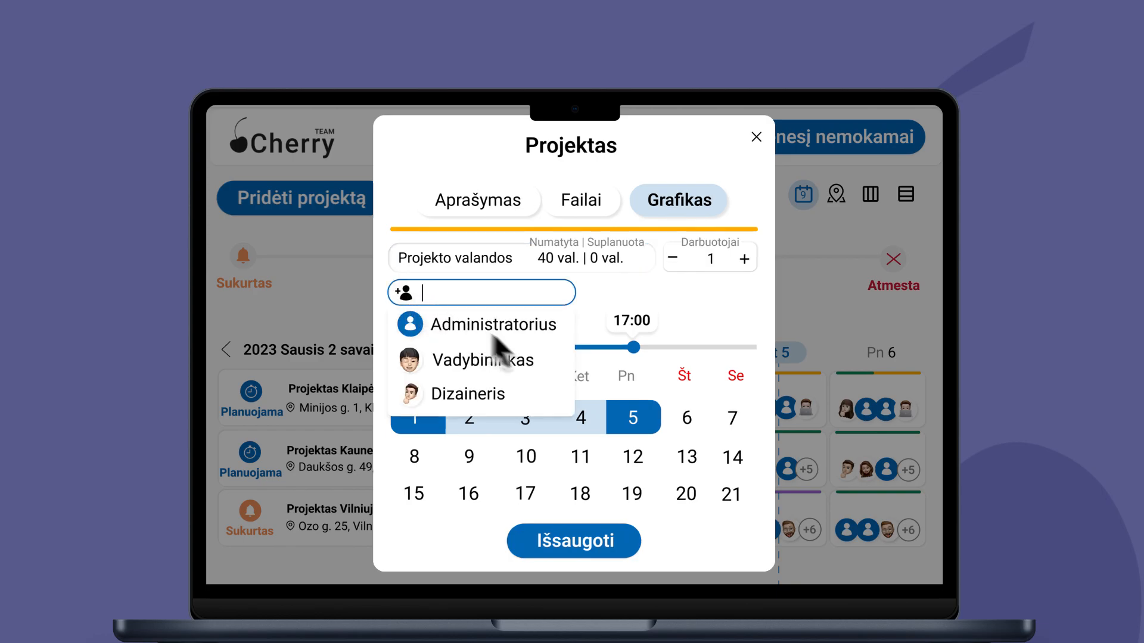
left_click(415, 417)
left_click(646, 419)
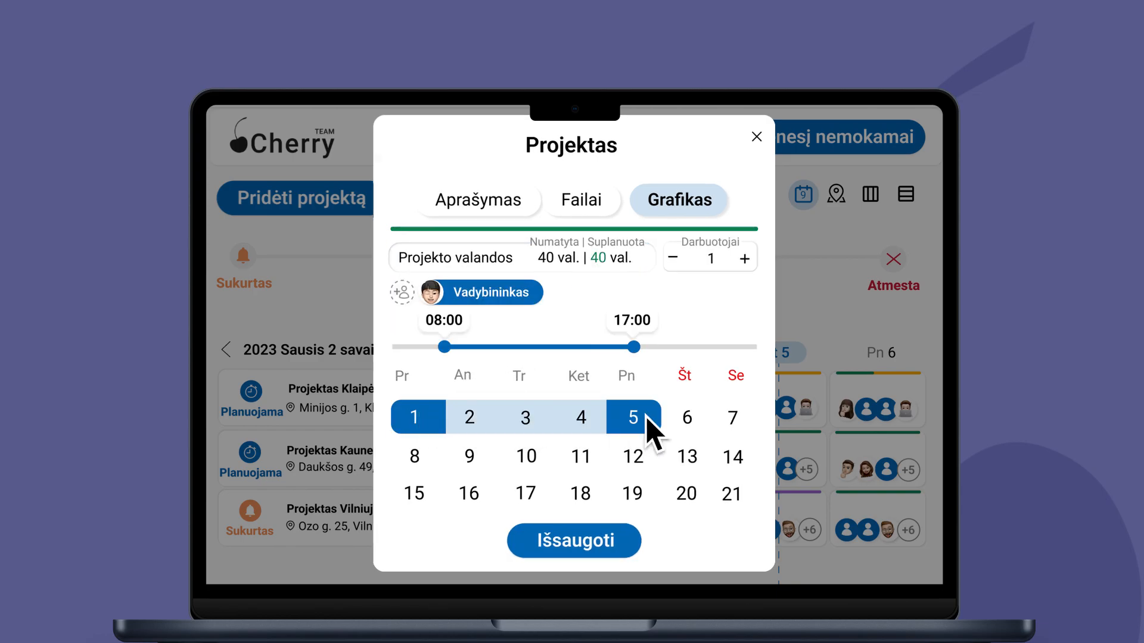
left_click(581, 540)
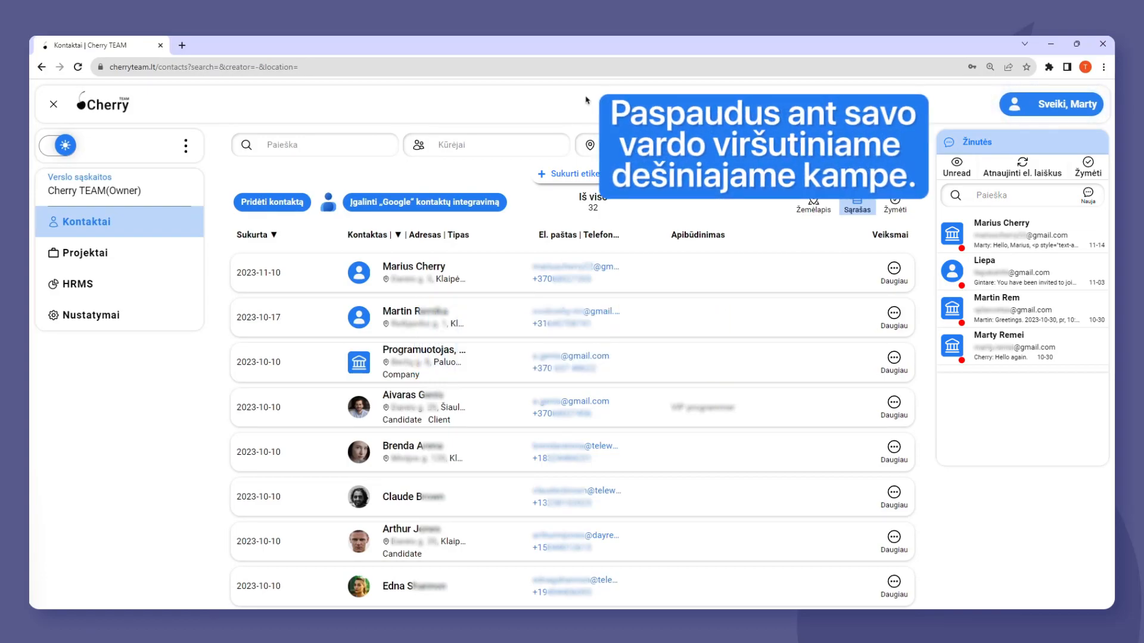
Go to the Projektai section of the business account and start a new project.
left_click(1028, 99)
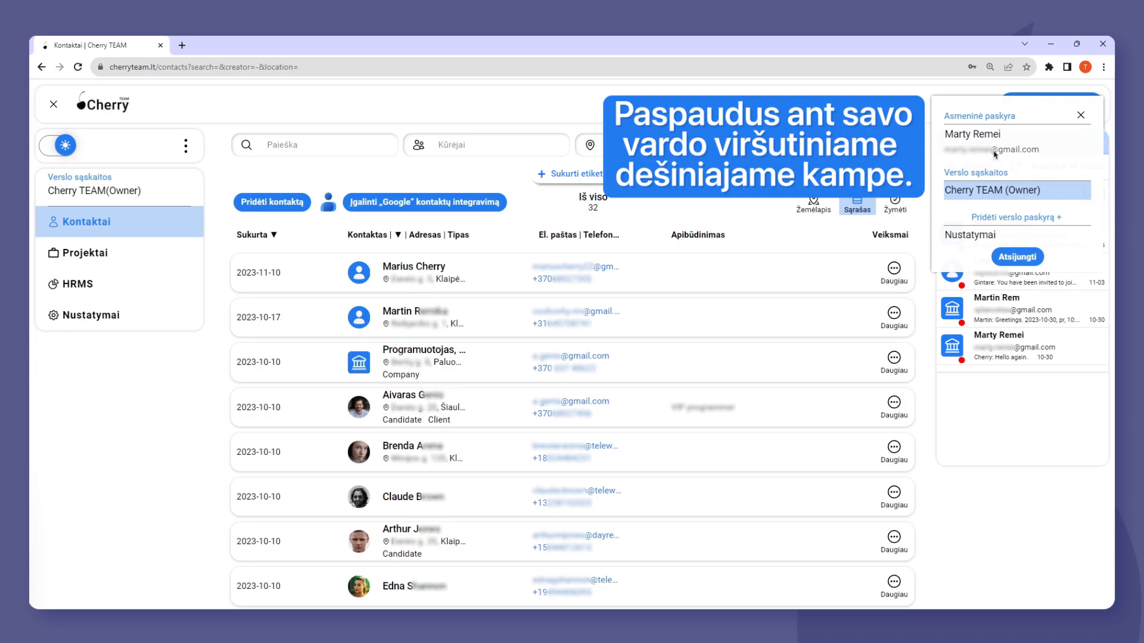
left_click(95, 255)
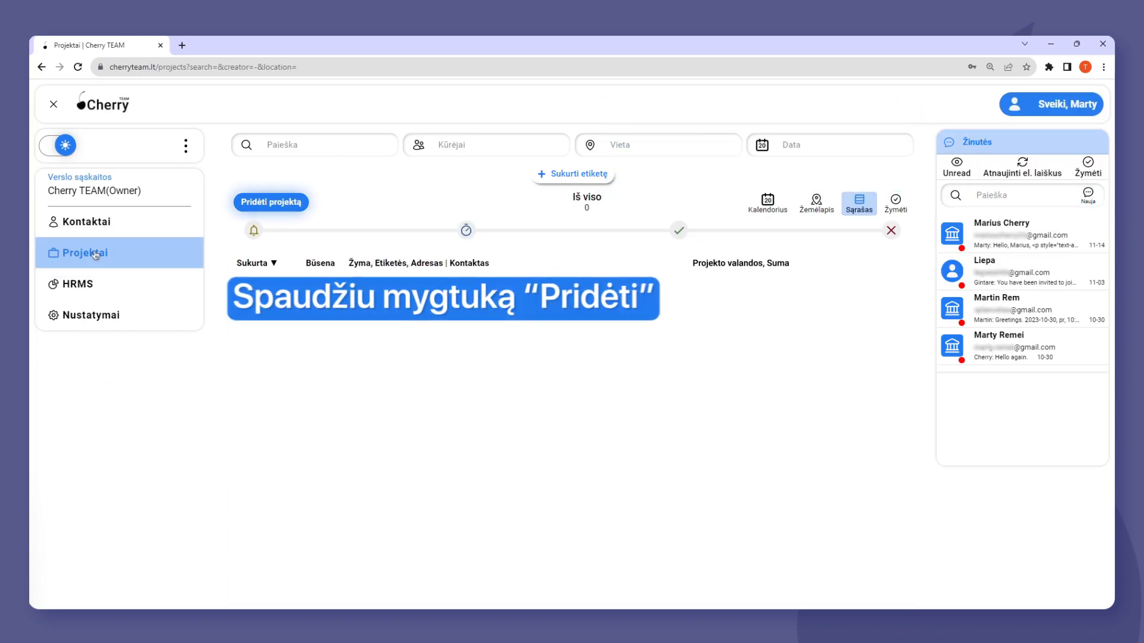
left_click(271, 202)
Try to save the project with its required fields empty and to open its Failai and Projekto tvarkaraštis sections.
left_click(571, 559)
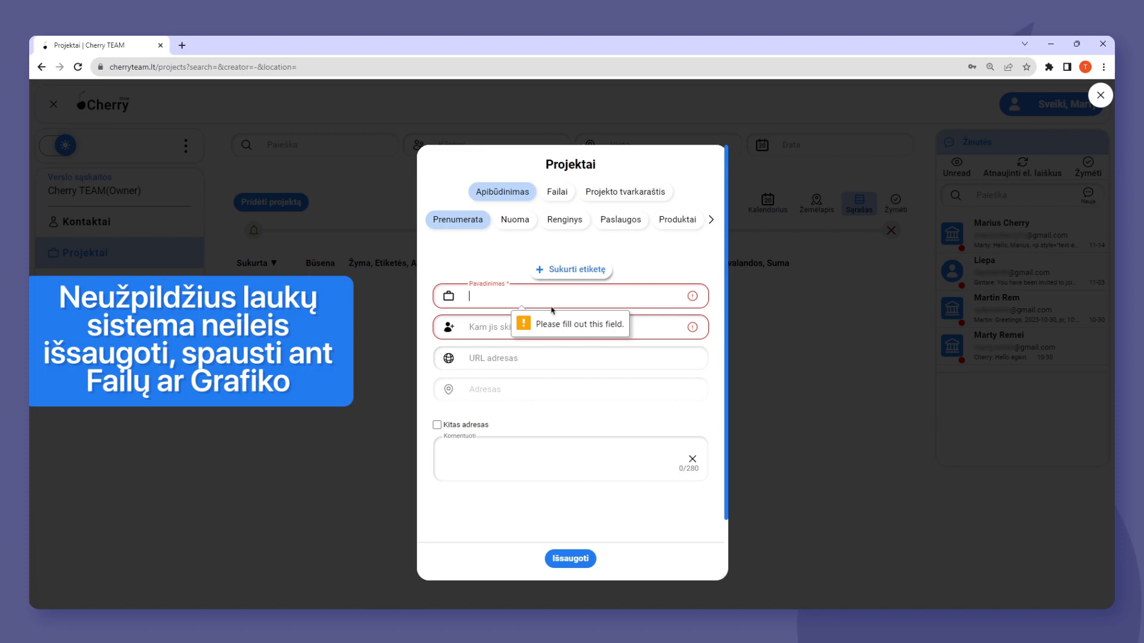
left_click(560, 194)
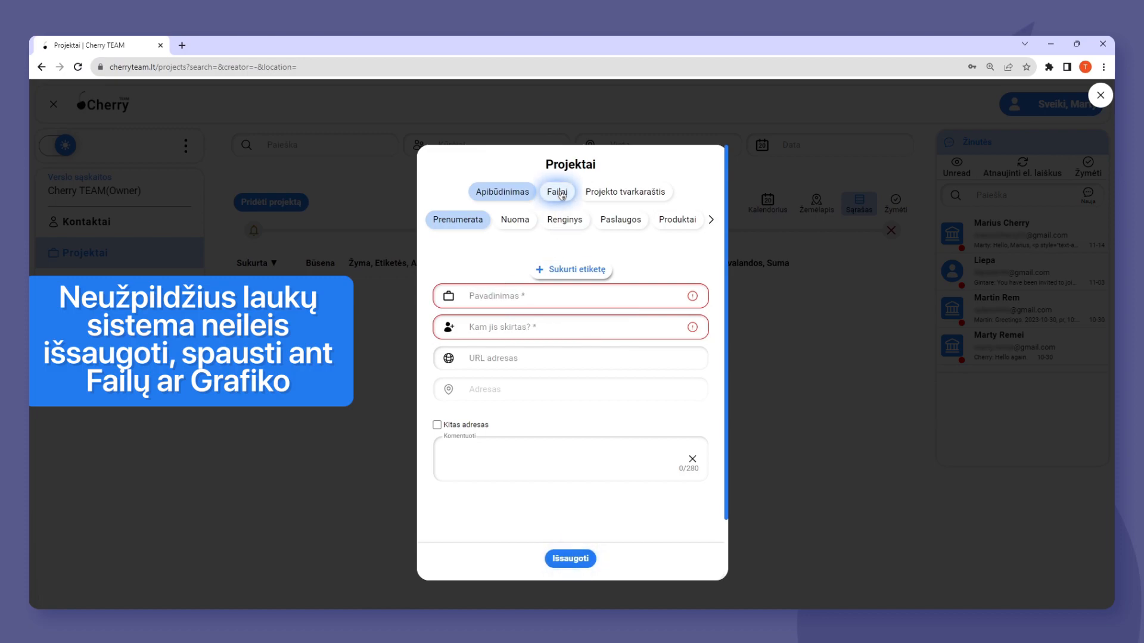
left_click(618, 194)
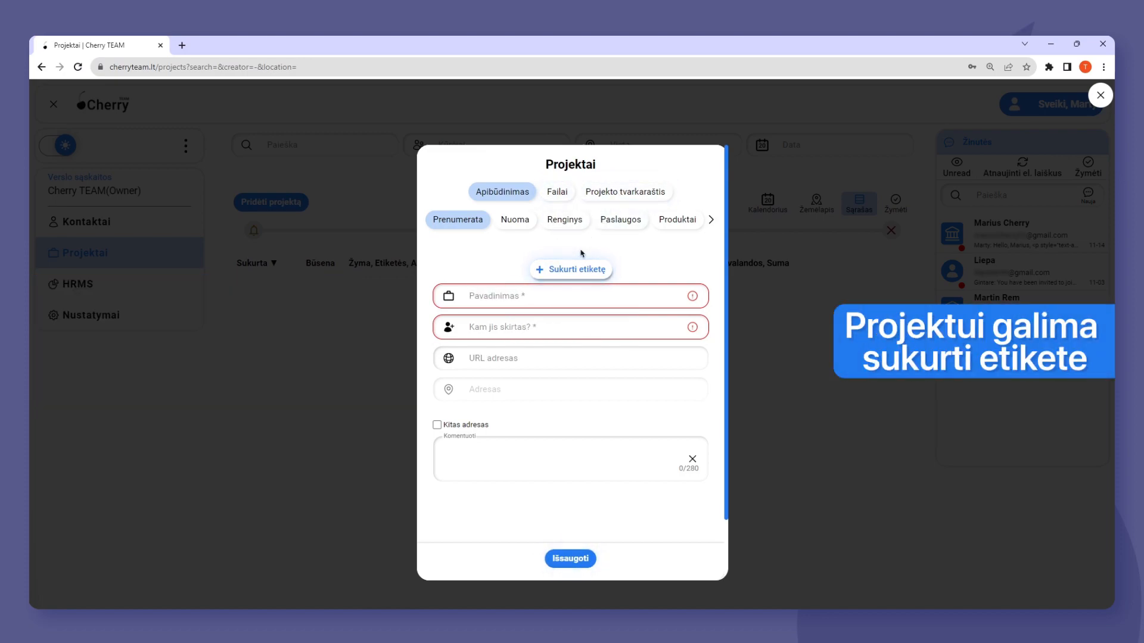
Create a project label named "Dienos pamaina 8-17".
left_click(574, 268)
type("Dienos pamai")
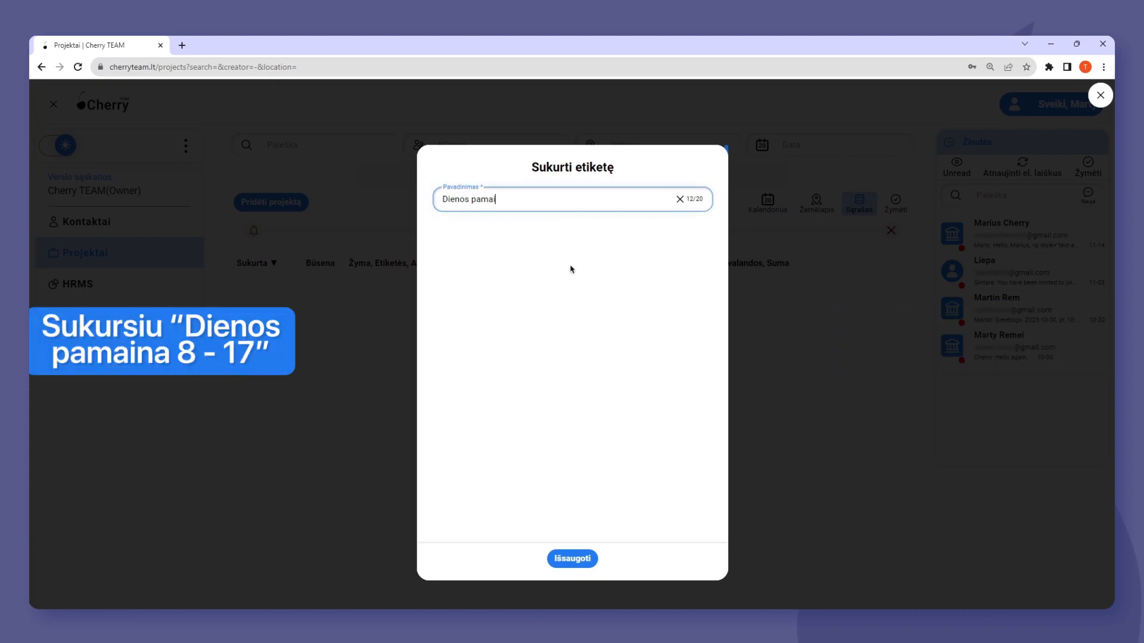
type("na 8-17")
left_click(580, 559)
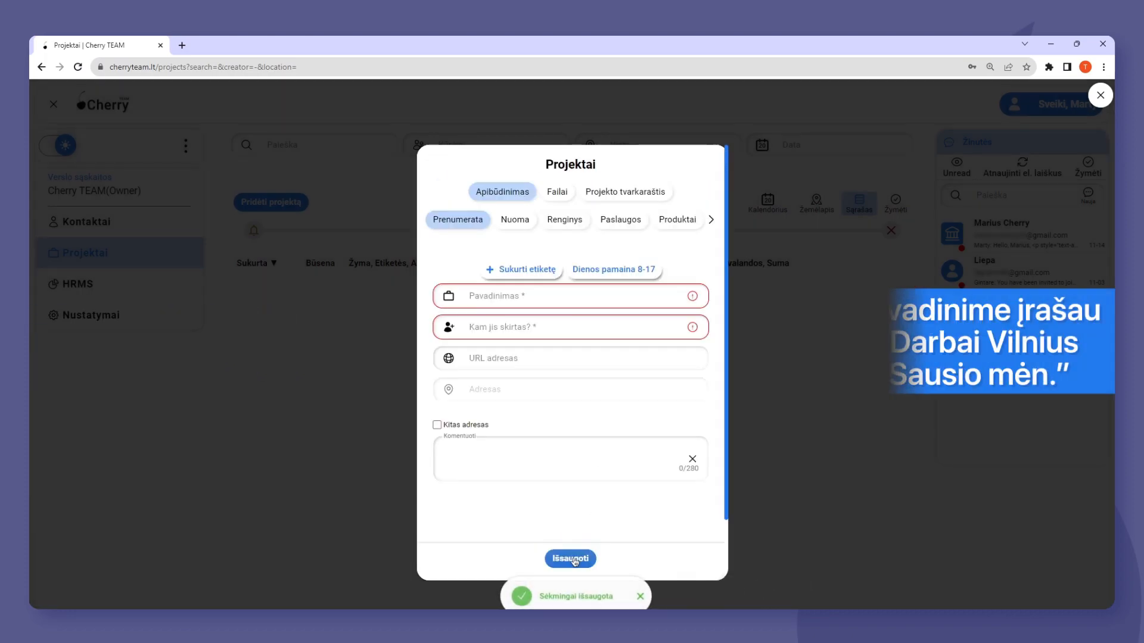
Label the project Dienos pamaina 8-17, name it "Darbai Vilnius Sausio mėn." and assign the client contact found by name.
left_click(569, 294)
type("Darbai Vilnius Sausio mėn.")
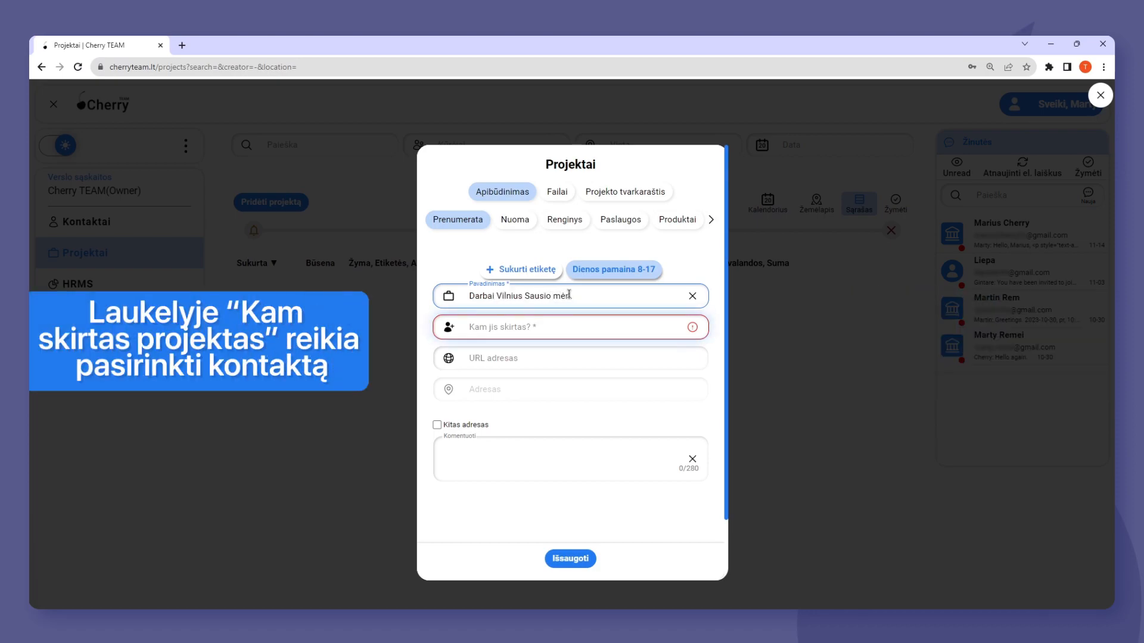
left_click(546, 325)
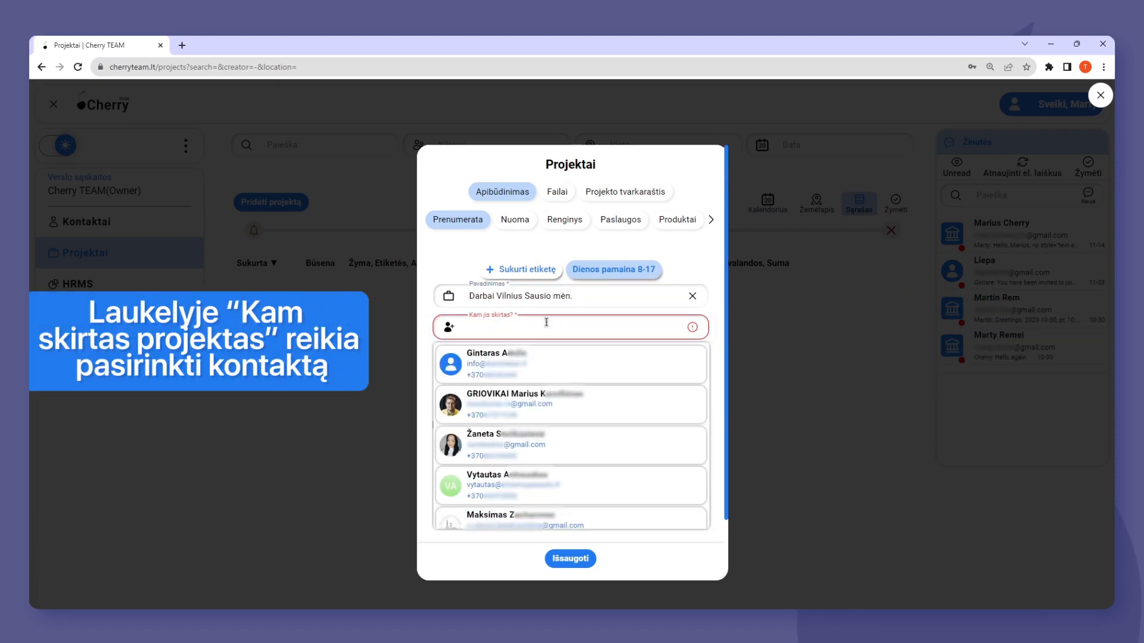
type("Martynas R")
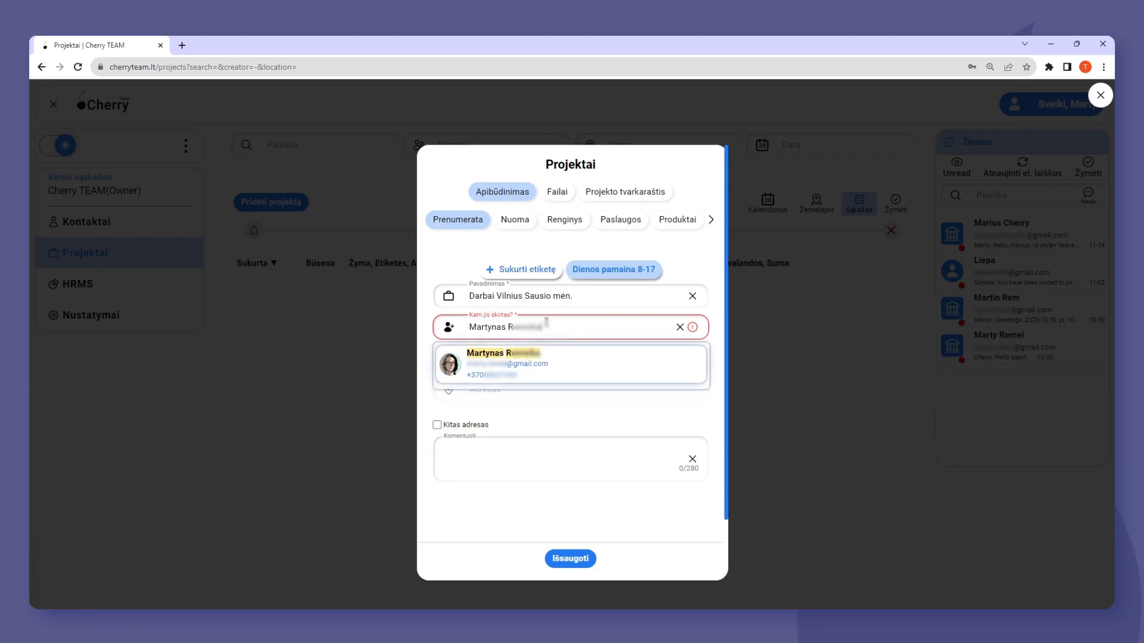
left_click(577, 356)
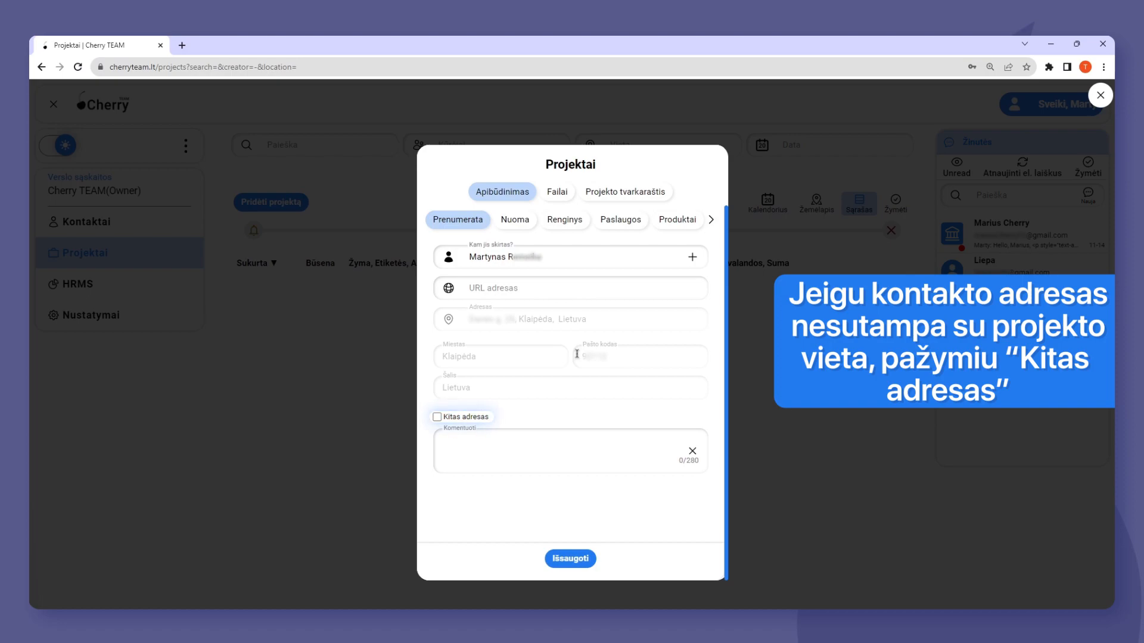
Enable Kitas adresas for the project and fill in a different street address in Vilnius from the suggested matches.
left_click(437, 417)
left_click(504, 466)
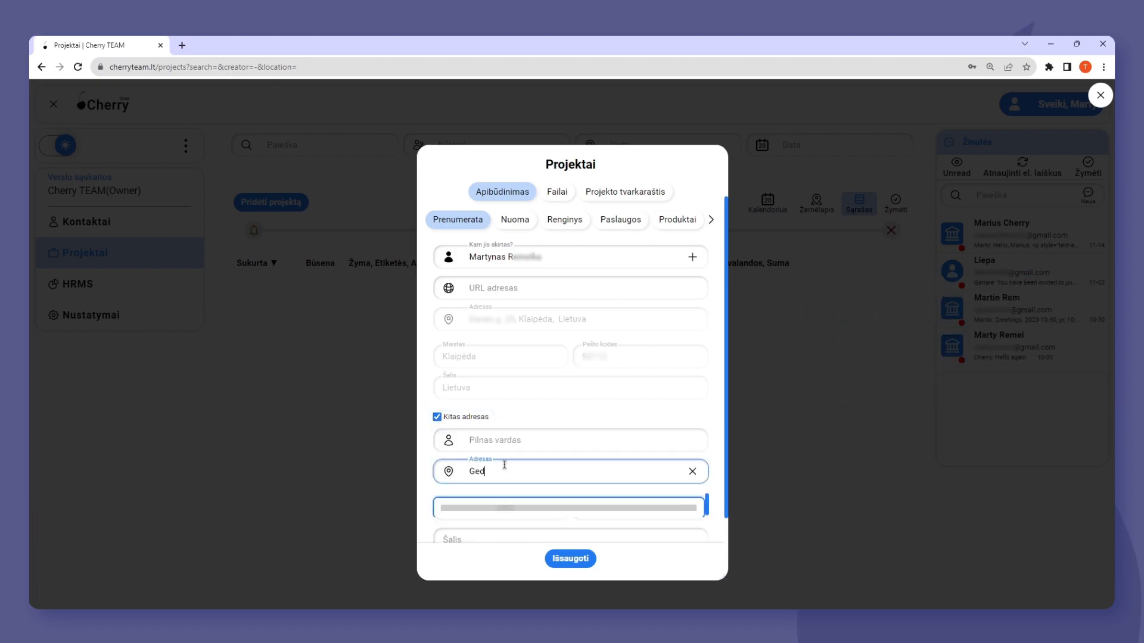
left_click(516, 504)
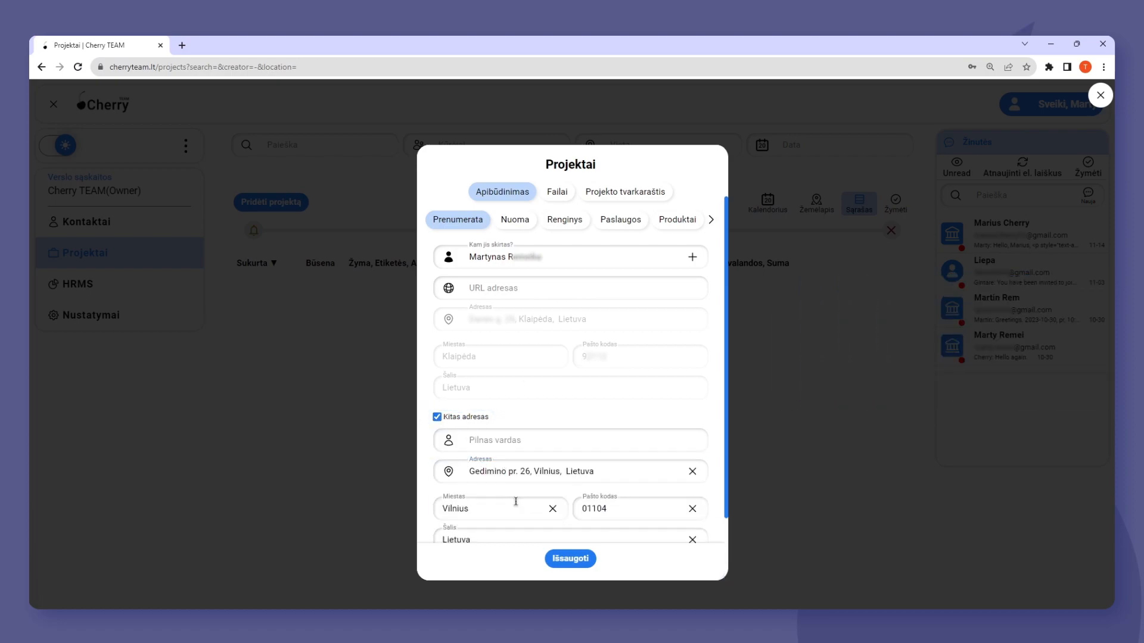
scroll(516, 502, "down", 2)
scroll(559, 488, "up", 3)
Attach project-plan-vilnius.pdf to the project's files and save the project.
left_click(557, 192)
left_click(511, 276)
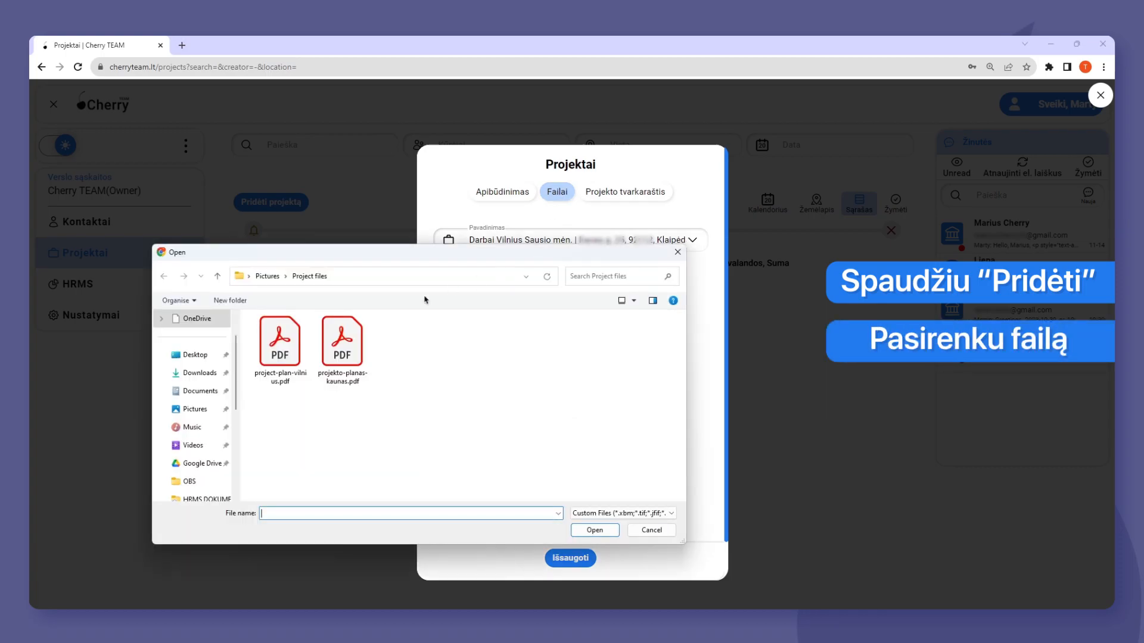
left_click(281, 345)
left_click(594, 530)
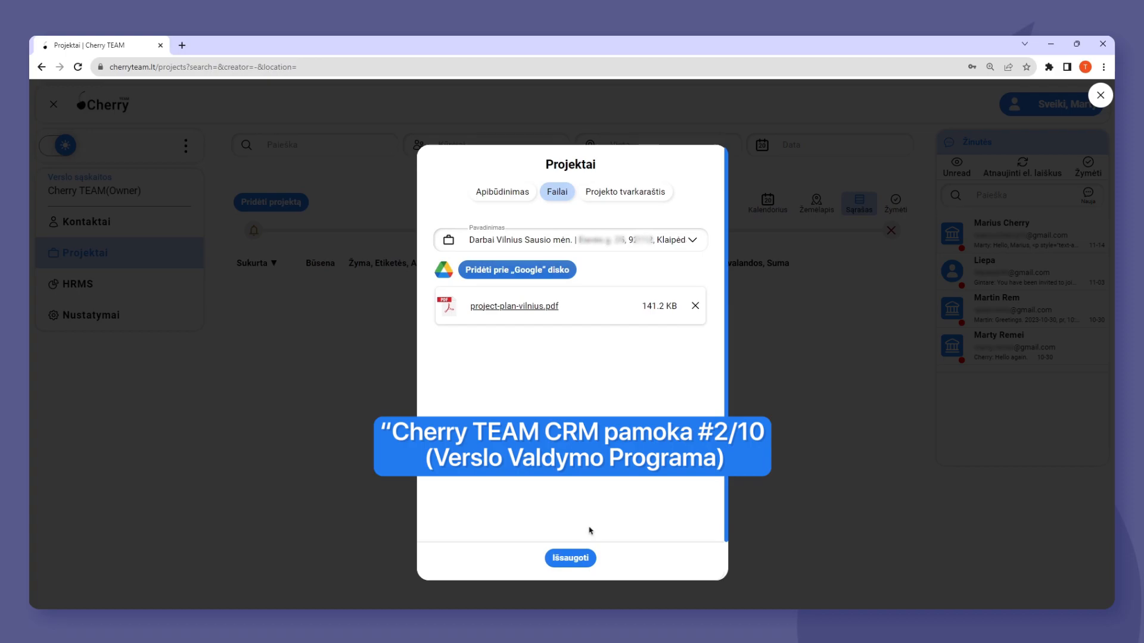
left_click(570, 559)
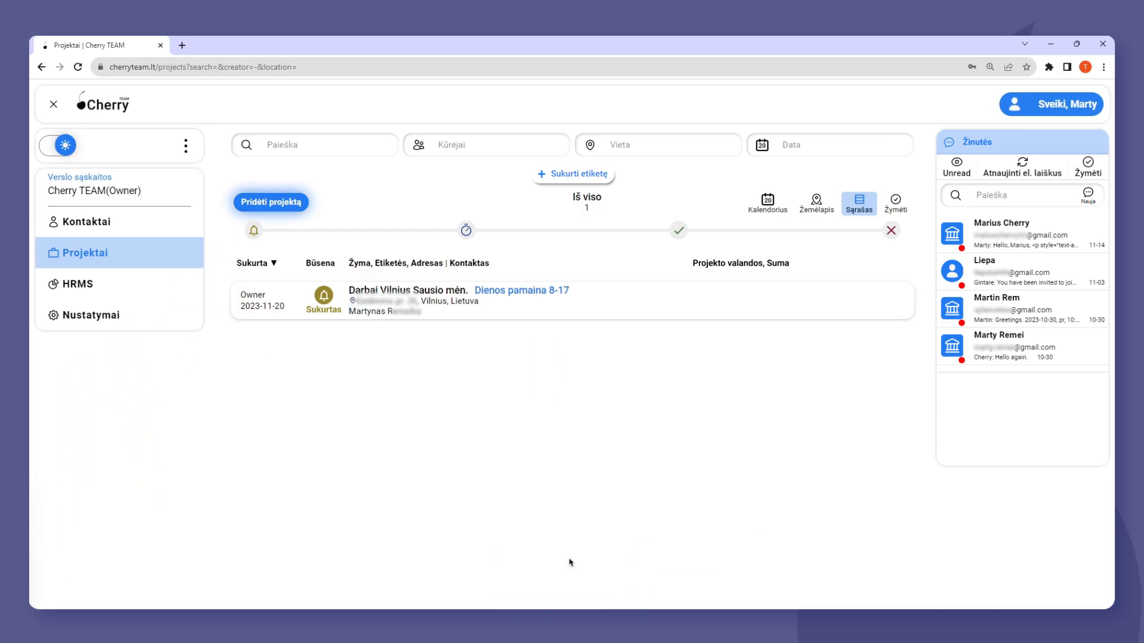
Start another project named "Darbai Kaunas Sausio mėn." and assign the same client contact.
left_click(289, 204)
type("Darb")
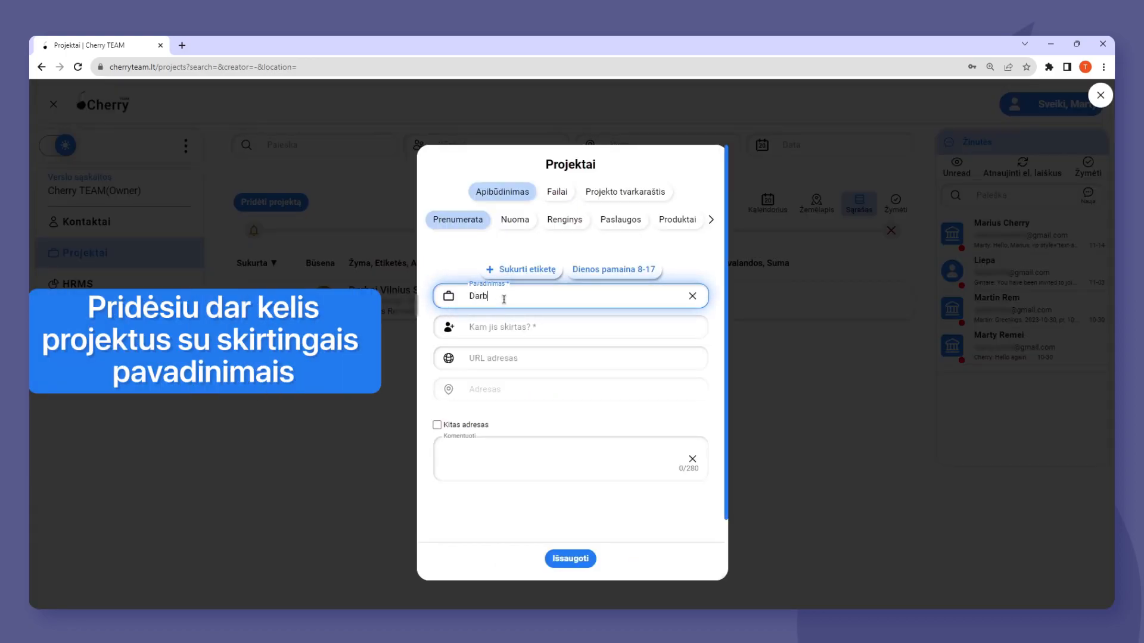
type("ai Kaunas Sausio mėn.")
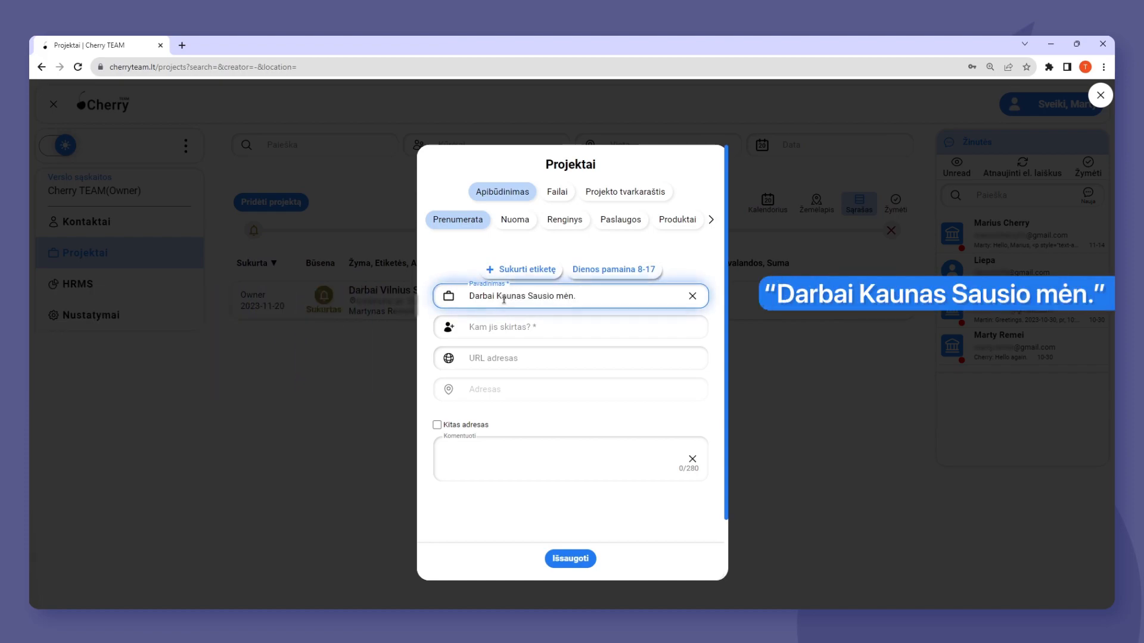
left_click(528, 327)
type("Martynas R")
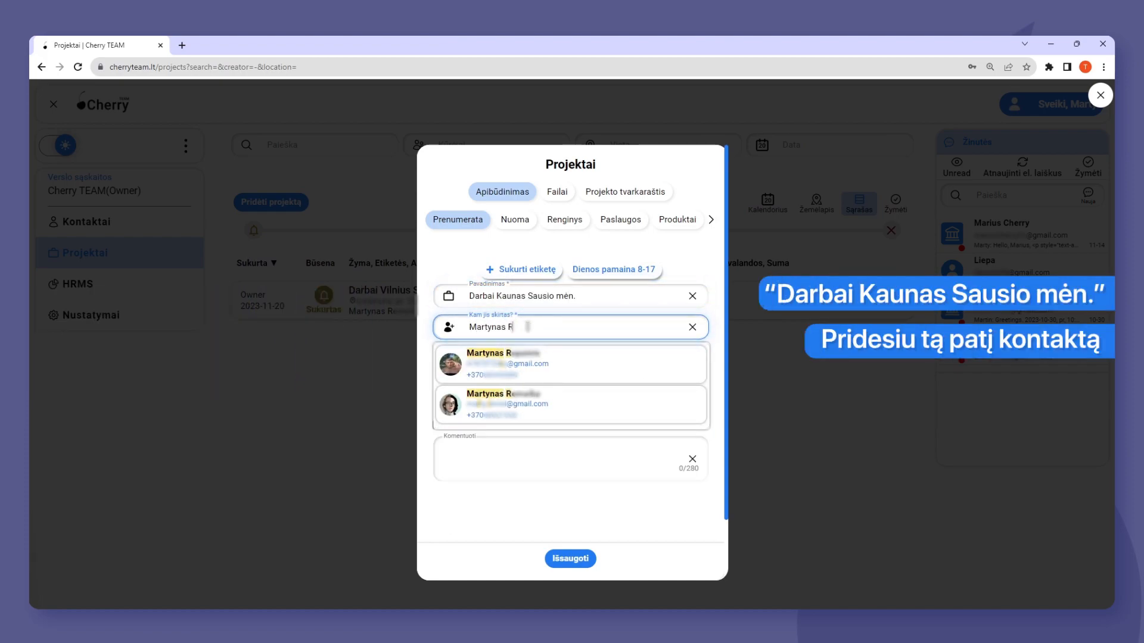
left_click(503, 361)
Enable Kitas adresas, fill in the project's street address in Kaunas from the suggestions, and save the project.
left_click(437, 416)
left_click(498, 471)
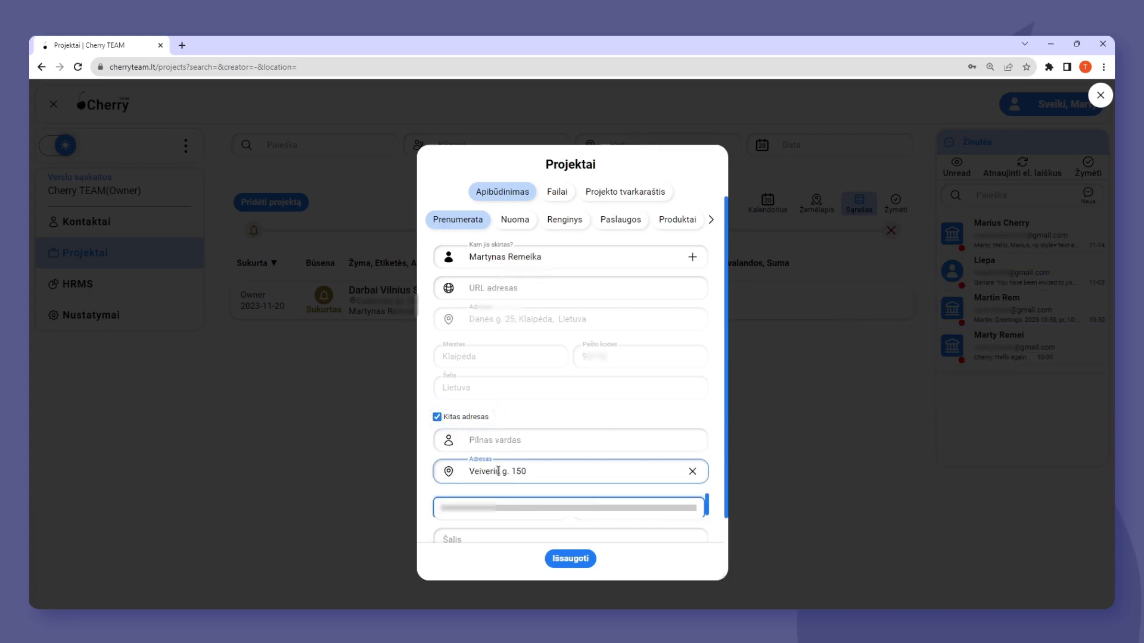
left_click(539, 506)
left_click(570, 559)
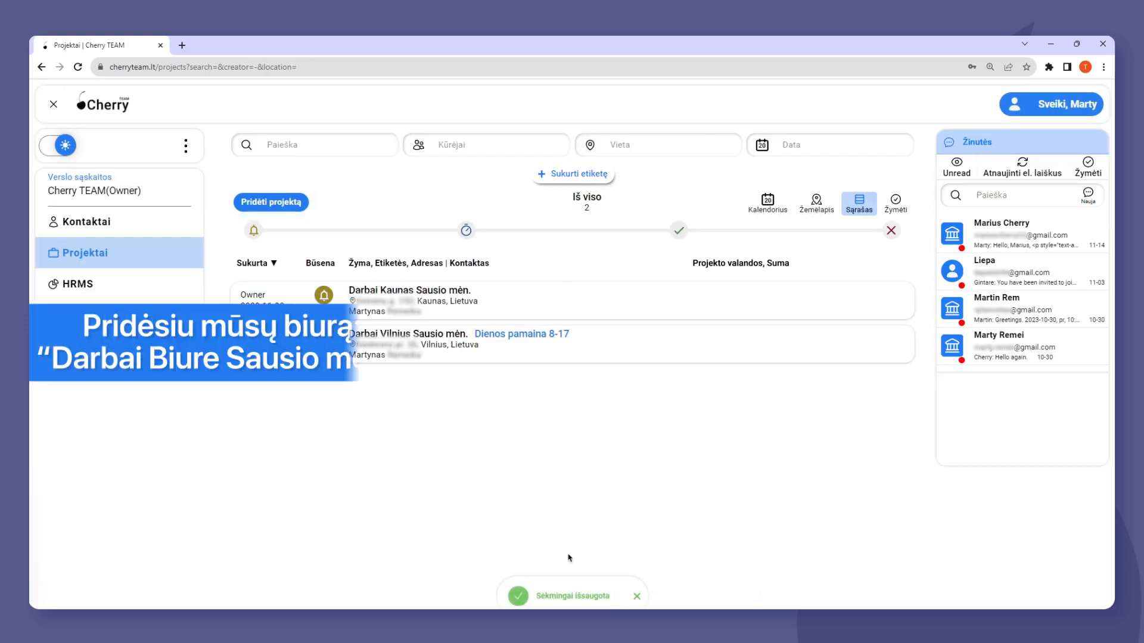
Start a third project named "Darbai Biure Sausio mėn." and assign the same client contact.
left_click(278, 202)
left_click(503, 289)
type("Darbai Biure Sausio mėn.")
left_click(517, 327)
type("Martynas R")
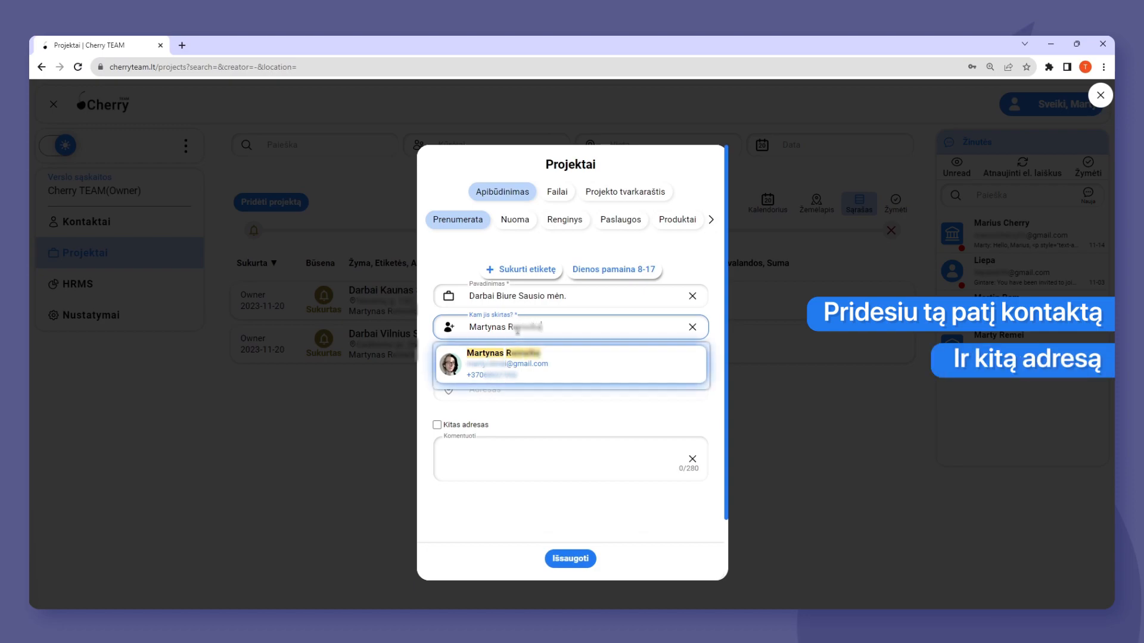
left_click(507, 361)
Enable Kitas adresas, fill in the office project's street address in Vilnius from the suggestions, and save the project.
left_click(436, 483)
scroll(499, 476, "down", 2)
left_click(499, 447)
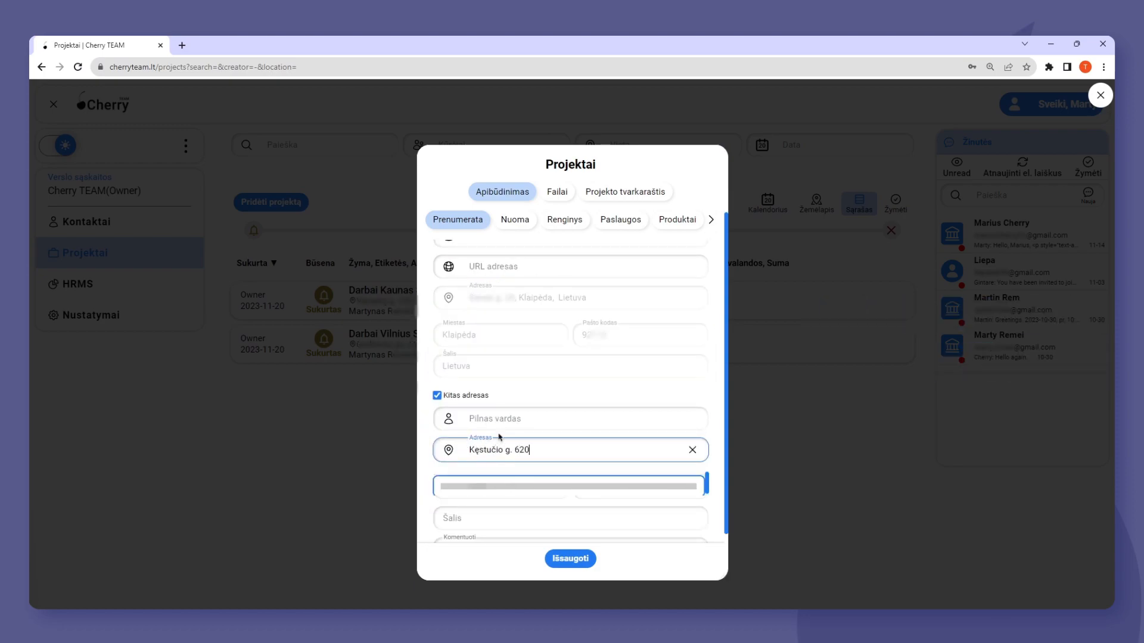
left_click(536, 487)
left_click(570, 559)
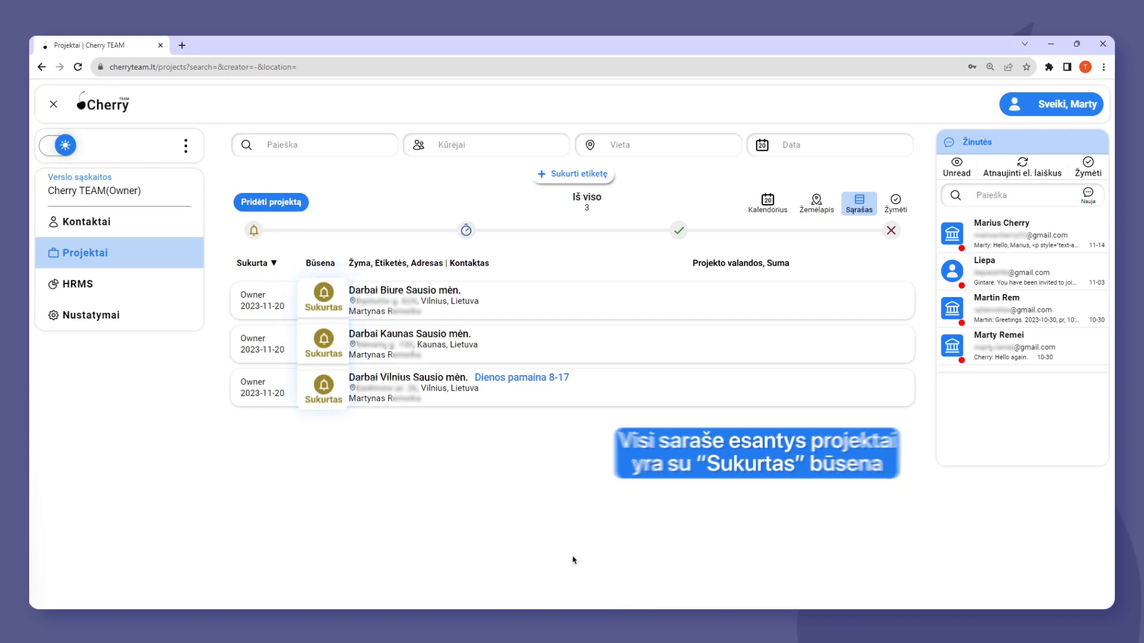
Open the project "Darbai Biure Sausio mėn." for editing and bring up its schedule for January 2024.
left_click(890, 296)
left_click(816, 296)
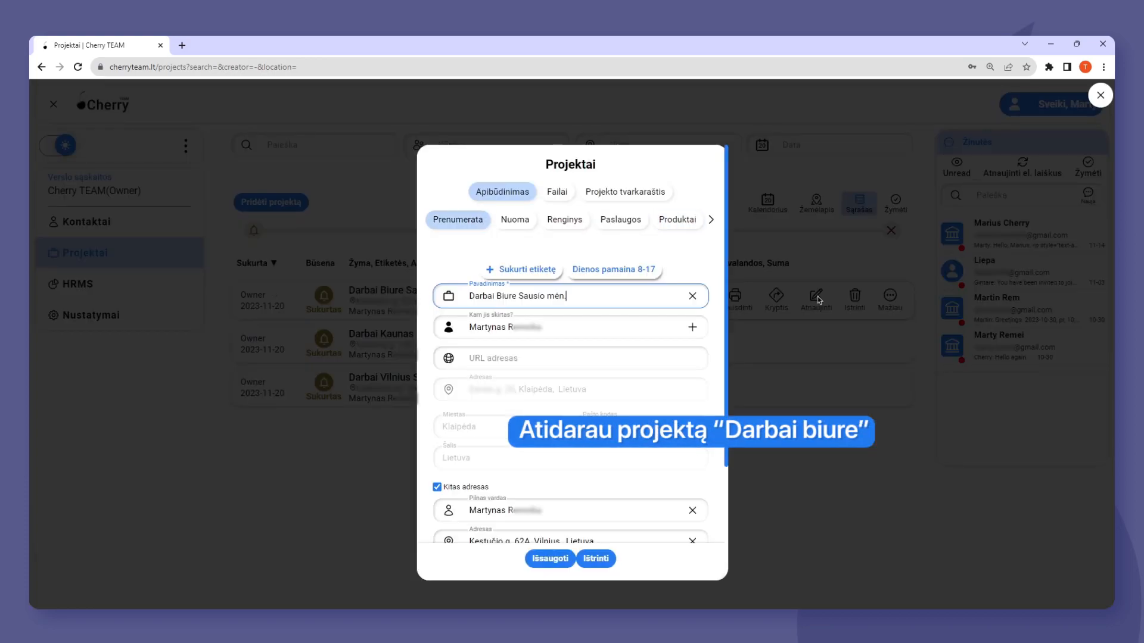
left_click(629, 193)
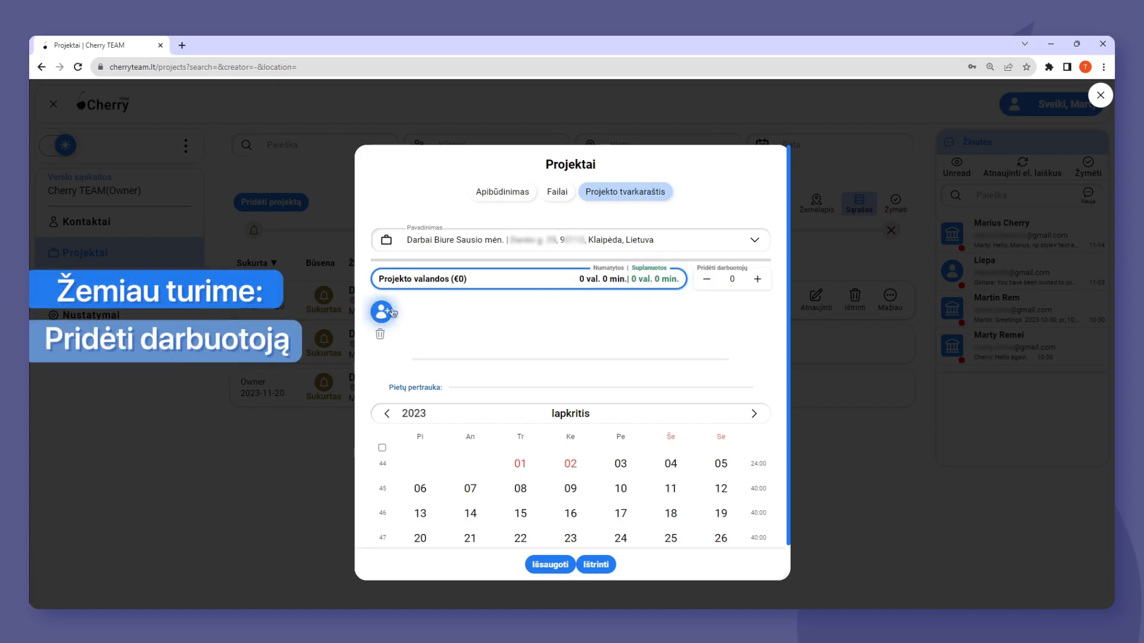
left_click(755, 413)
left_click(755, 413)
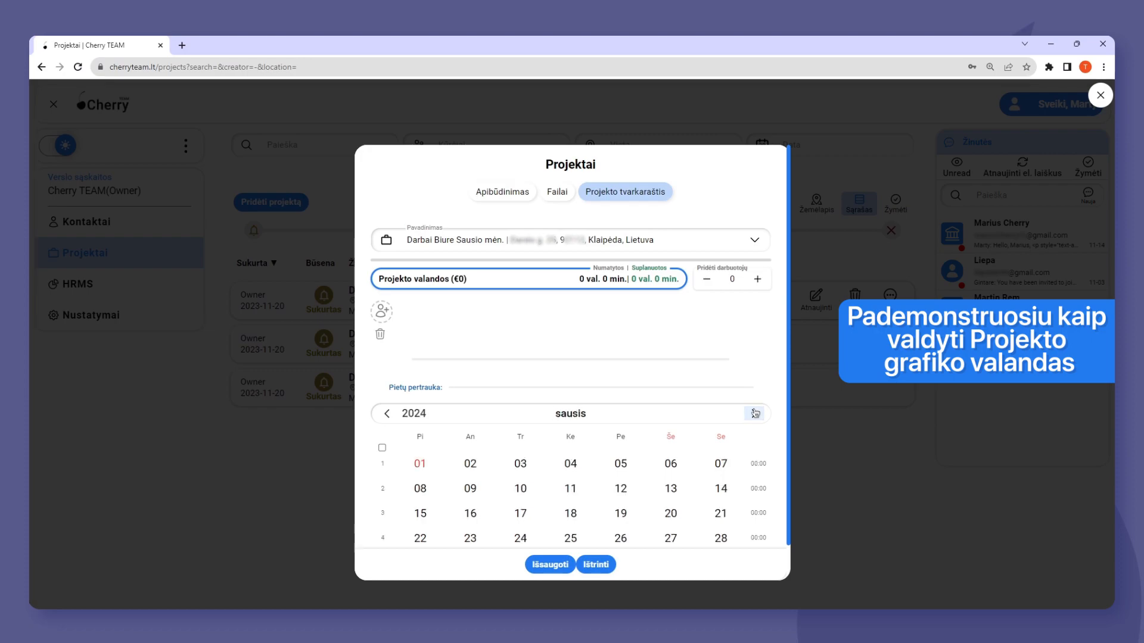
Add a work period for January 2–6, 2024, and set its required number of workers to 10.
left_click(470, 463)
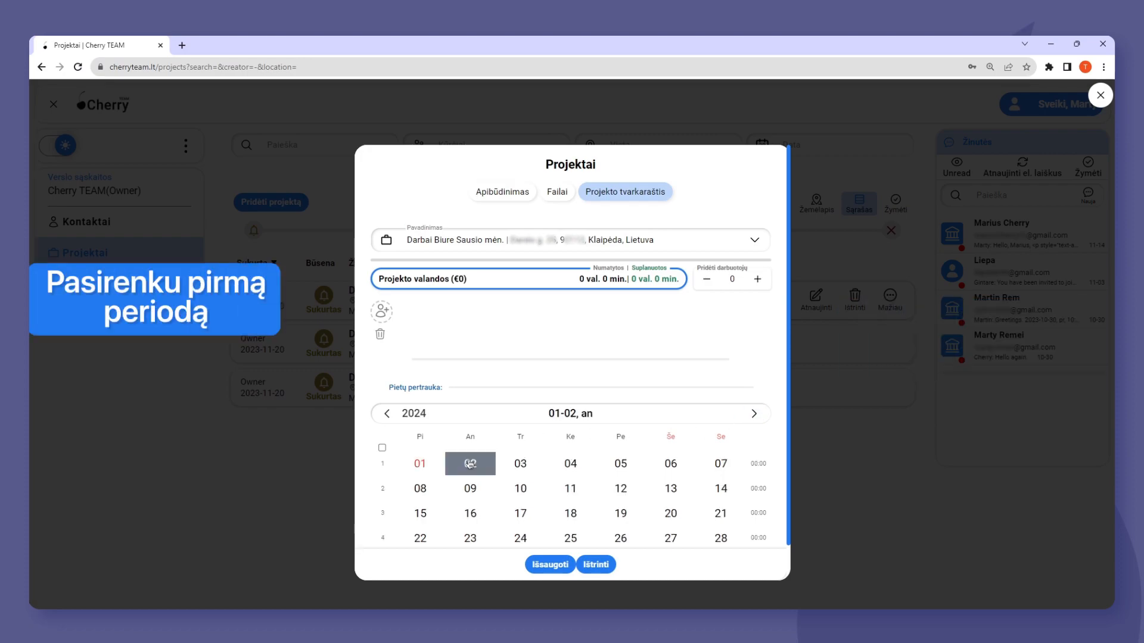
left_click(670, 464)
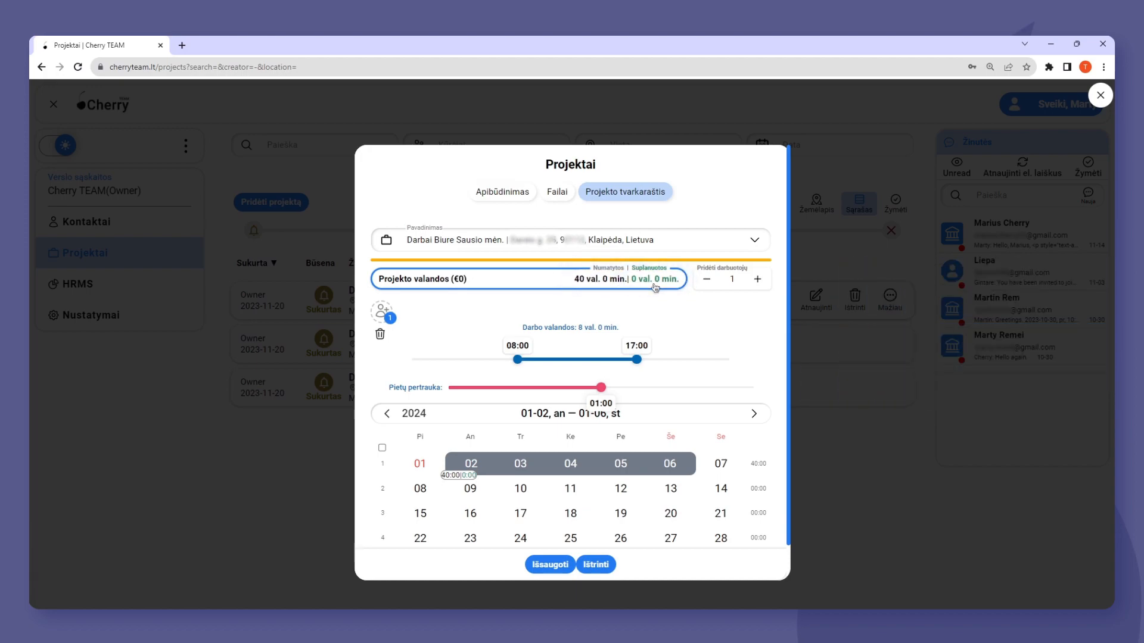
left_click(758, 280)
left_click(758, 280)
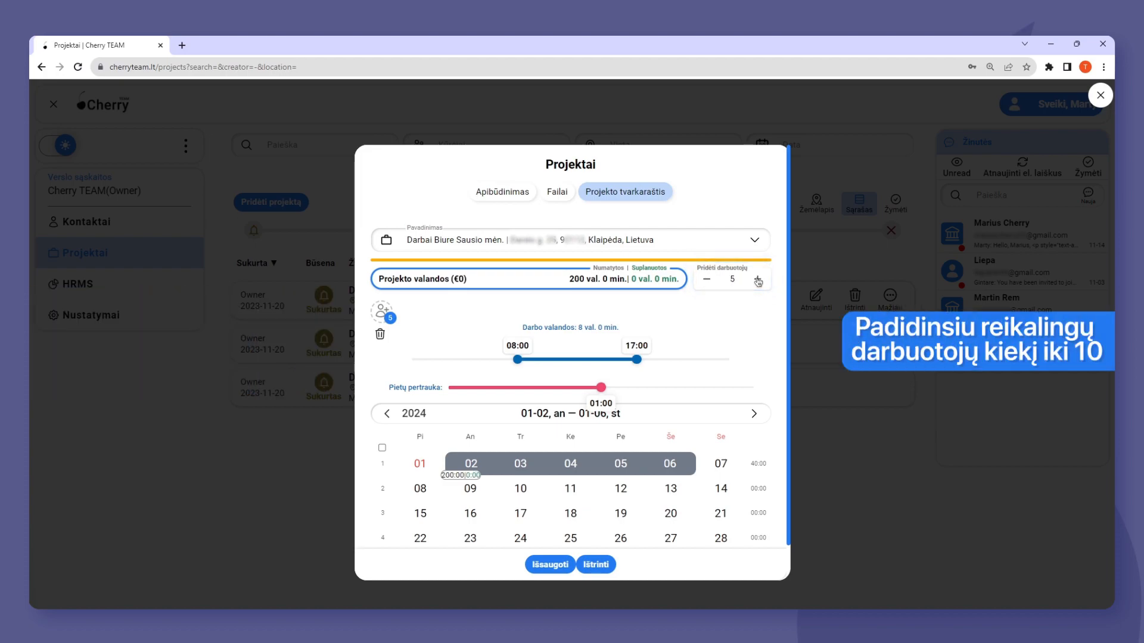
left_click(758, 280)
left_click(758, 280)
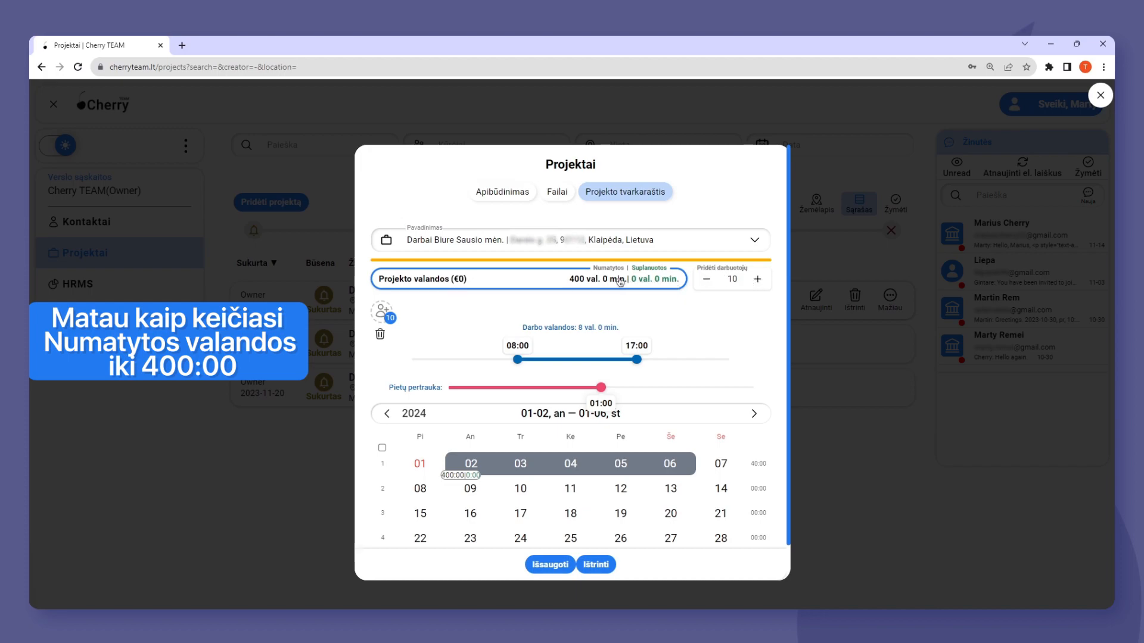
Add work periods for January 8–12 and January 15–19, 2024, each requiring 10 workers.
left_click(421, 488)
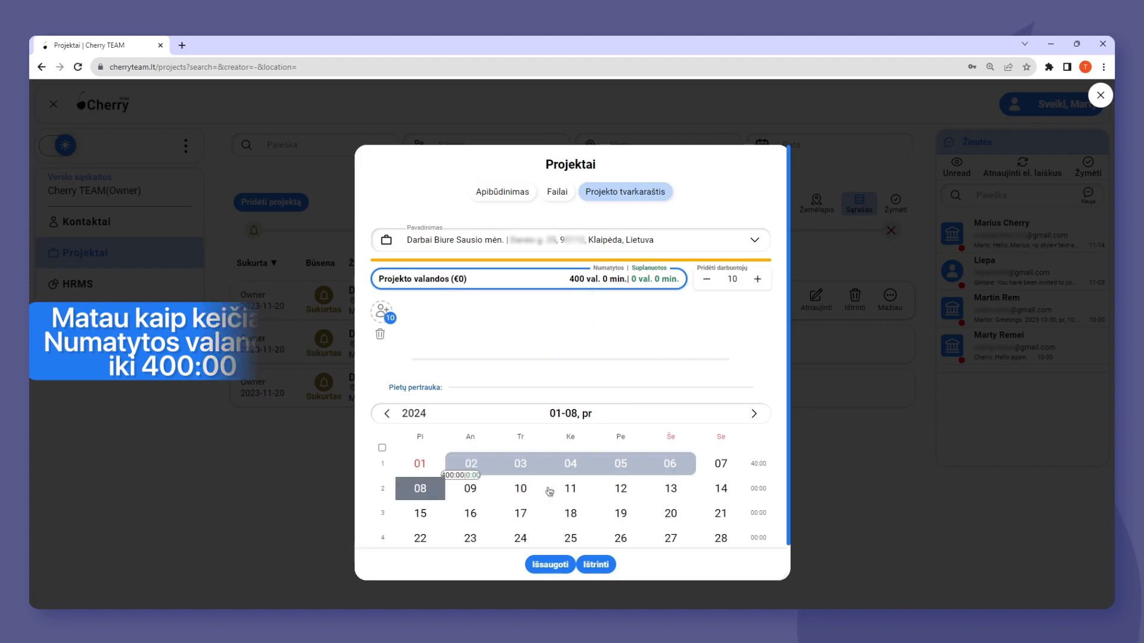
left_click(620, 489)
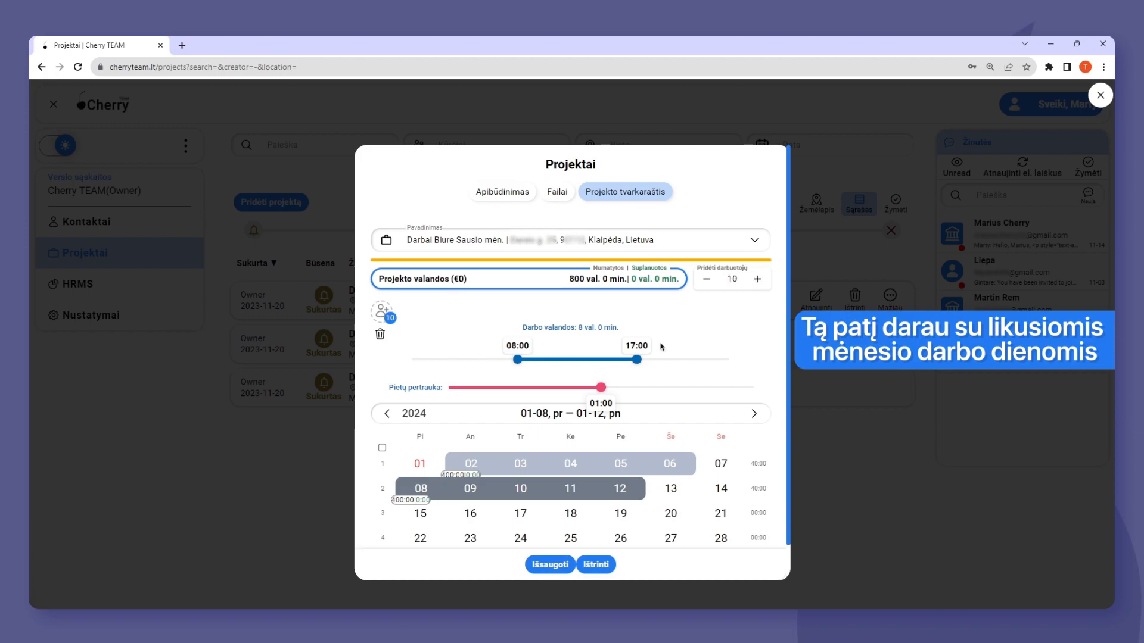
left_click(421, 514)
left_click(620, 513)
left_click(757, 280)
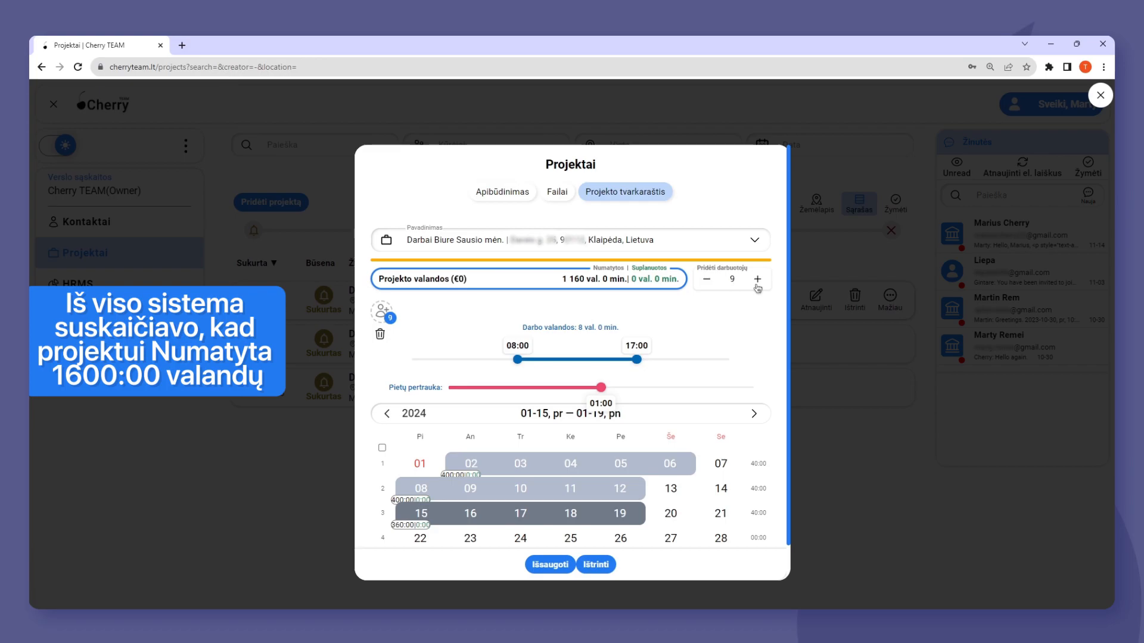
Add a work period for January 22–26, 2024, with 10 required workers, and save the project.
left_click(421, 538)
left_click(620, 538)
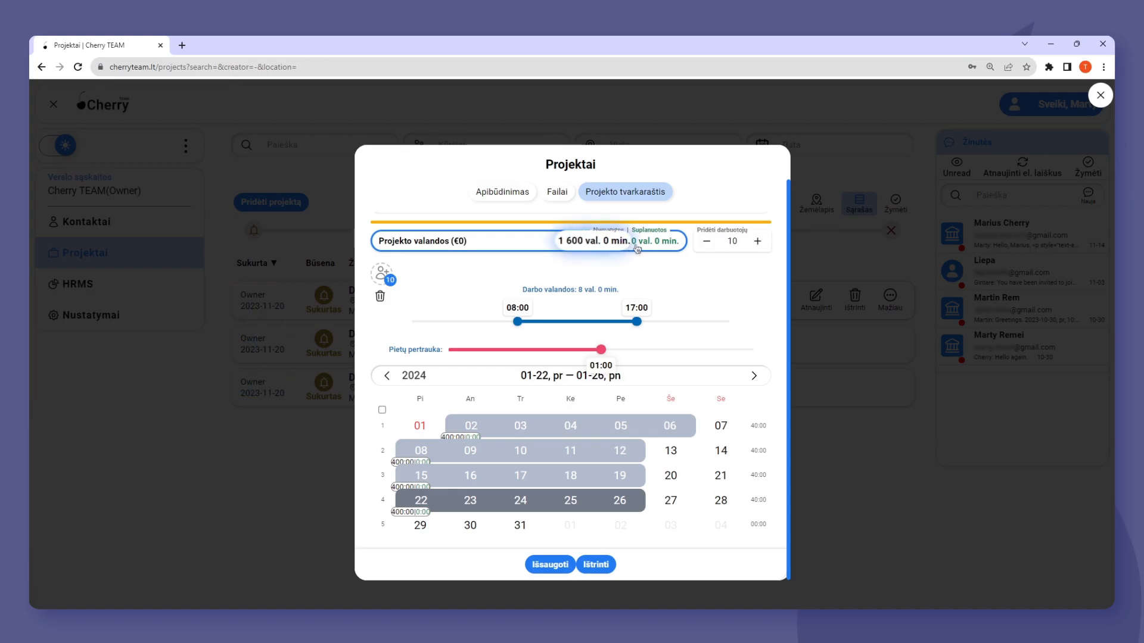
left_click(547, 566)
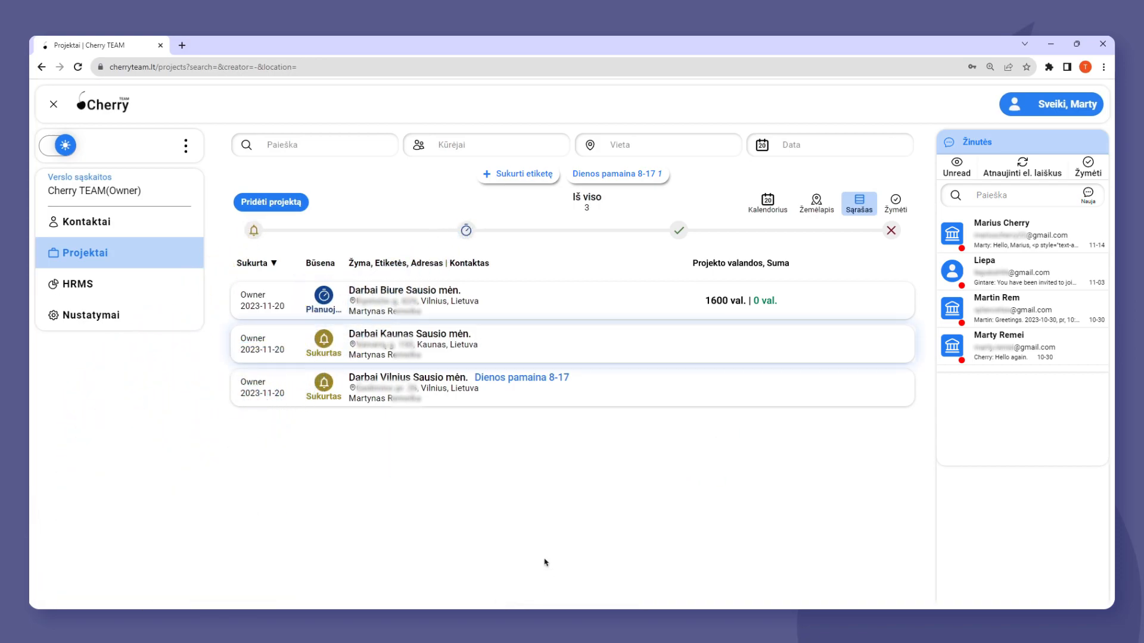
Open the project "Darbai Kaunas Sausio mėn." for editing and bring up its schedule for January 2024.
left_click(889, 340)
left_click(815, 341)
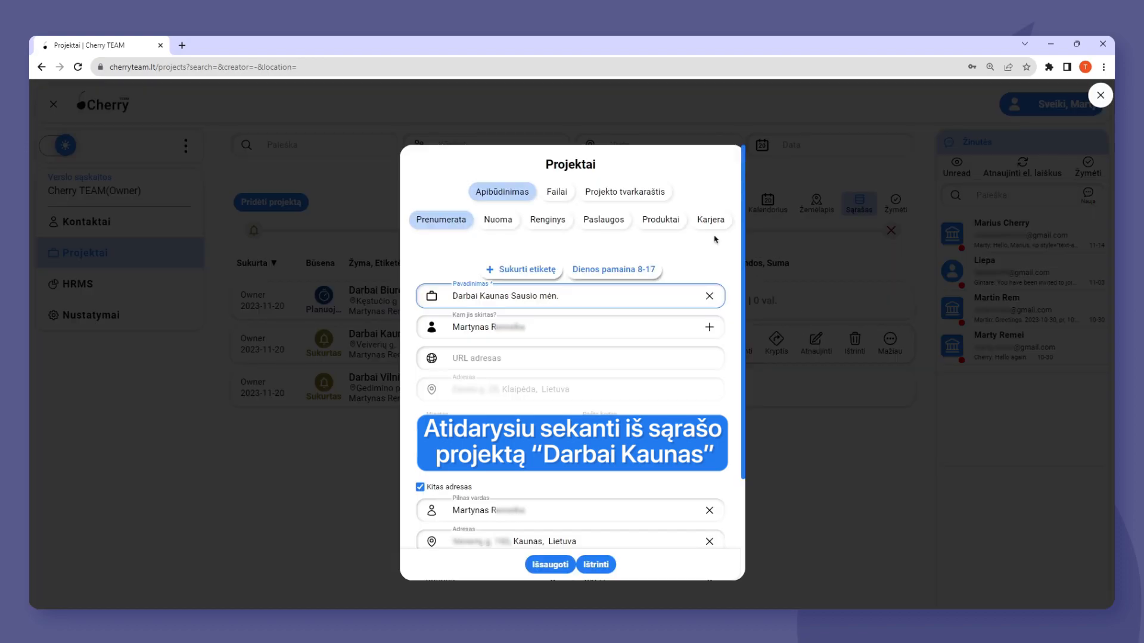
left_click(632, 192)
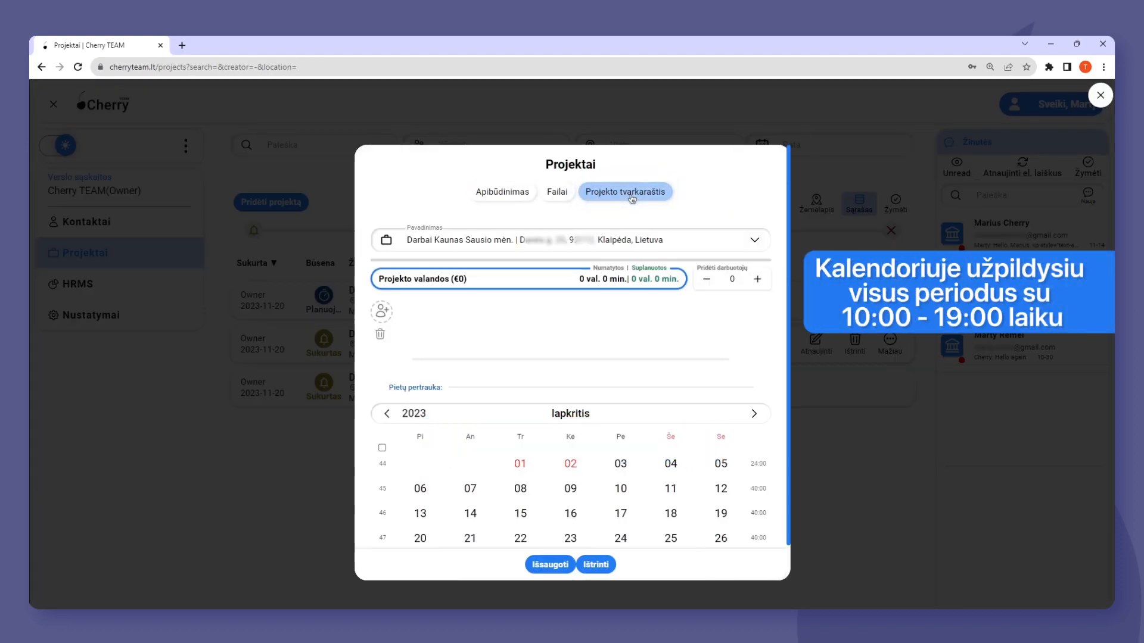
left_click(754, 413)
left_click(753, 414)
Add a work period for January 2–6, 2024, with working hours 10:00–19:00 and 3 required workers.
left_click(470, 463)
left_click(663, 465)
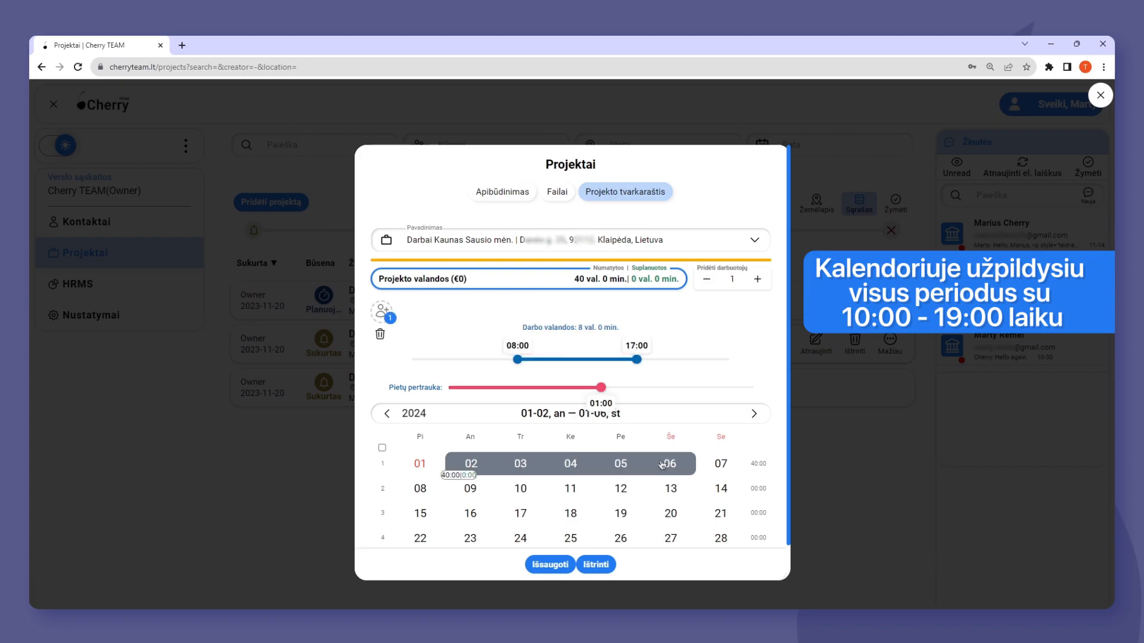
left_click_drag(638, 361, 667, 360)
left_click(758, 280)
left_click(757, 280)
Add work periods for January 8–12 and January 15–19, each with hours 10:00–19:00 and 3 required workers.
left_click(422, 486)
left_click(620, 489)
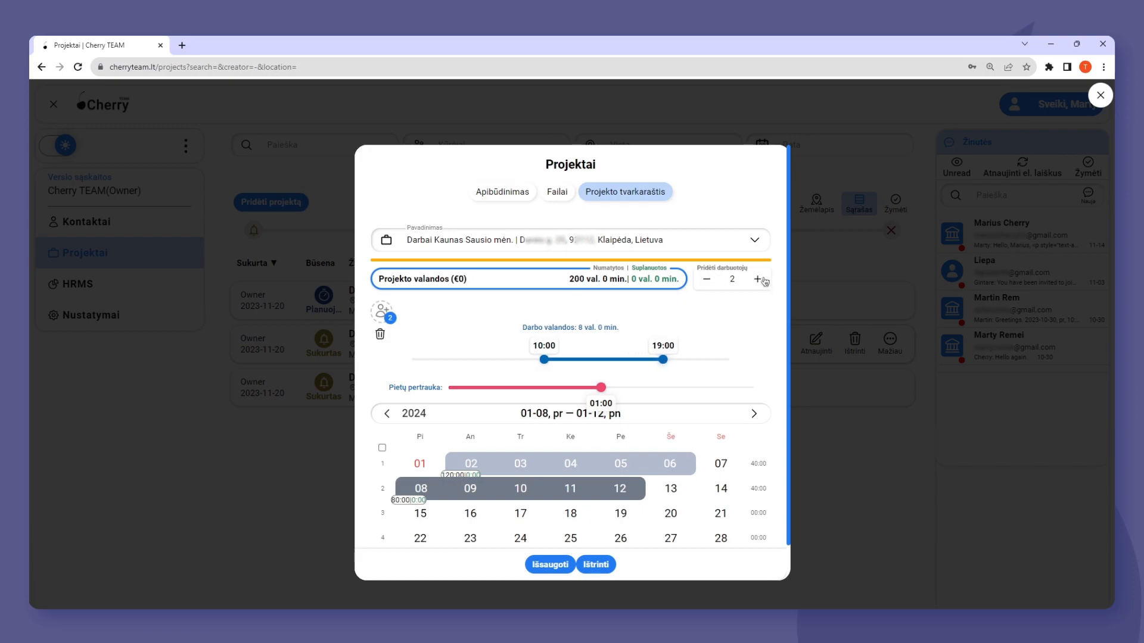
left_click(421, 514)
left_click(620, 513)
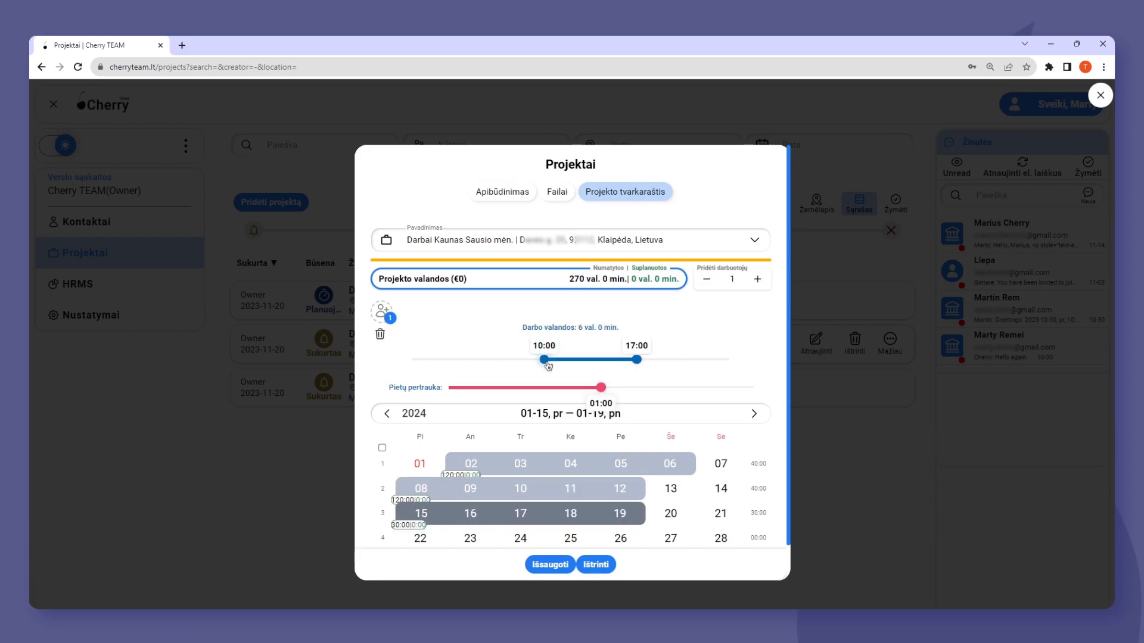
left_click_drag(644, 362, 668, 362)
Add a work period for January 22–26 with hours 10:00–19:00 and 3 required workers.
left_click(421, 538)
left_click(619, 500)
left_click_drag(534, 325, 551, 329)
left_click_drag(638, 325, 670, 327)
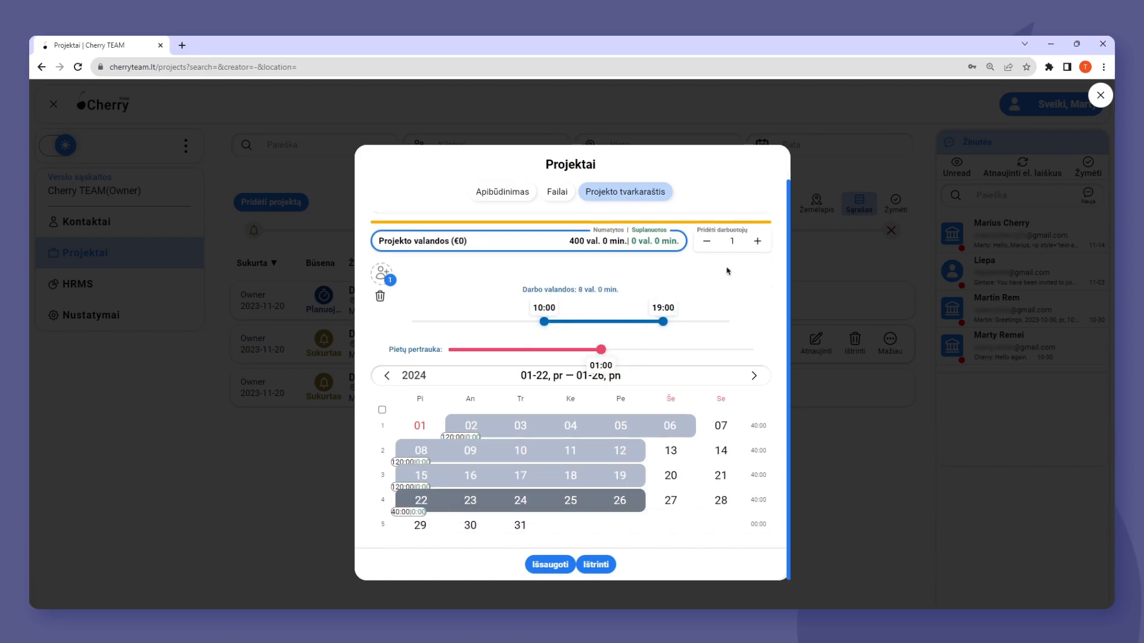
left_click(764, 243)
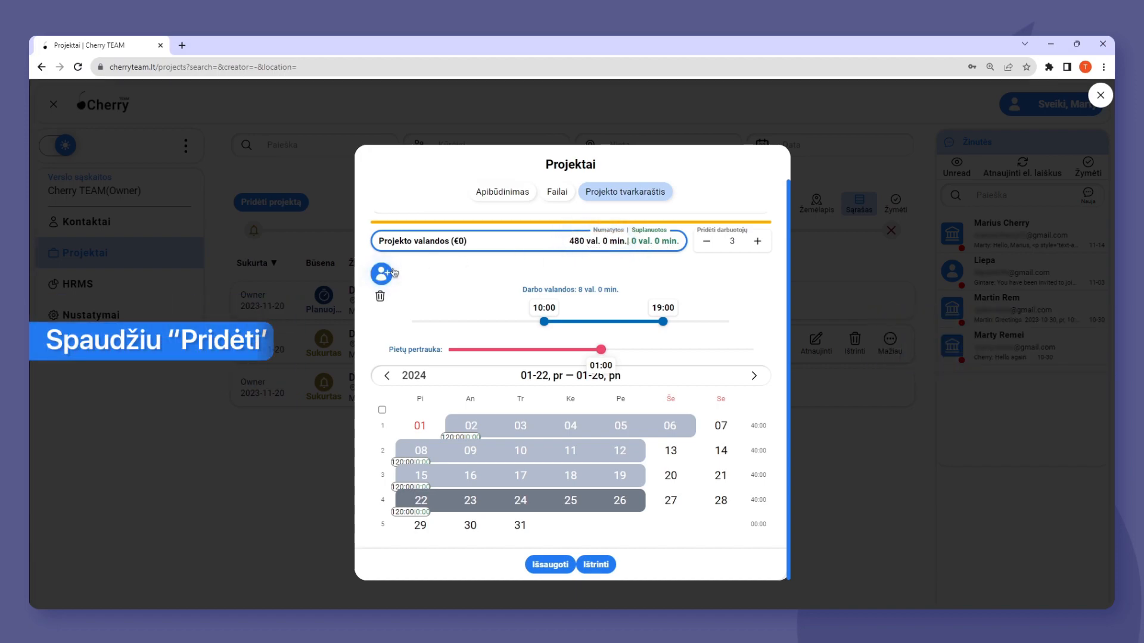
Add the employee with the specialty Dažytojas to the project and assign them to all four January work periods.
left_click(392, 273)
type("Liucija")
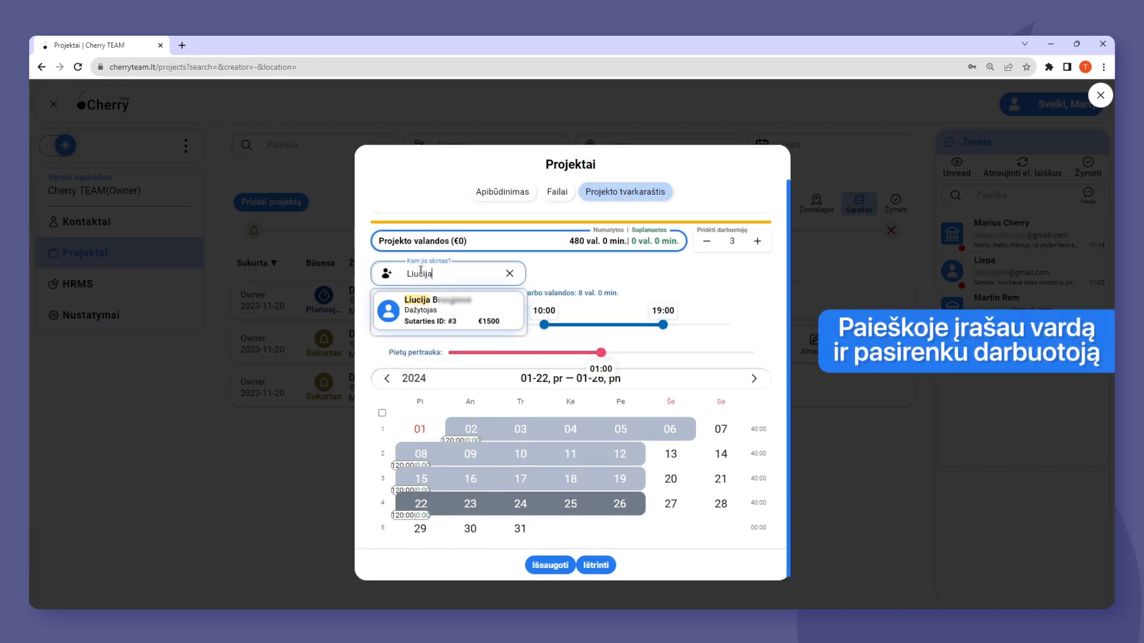
left_click(432, 305)
left_click(471, 427)
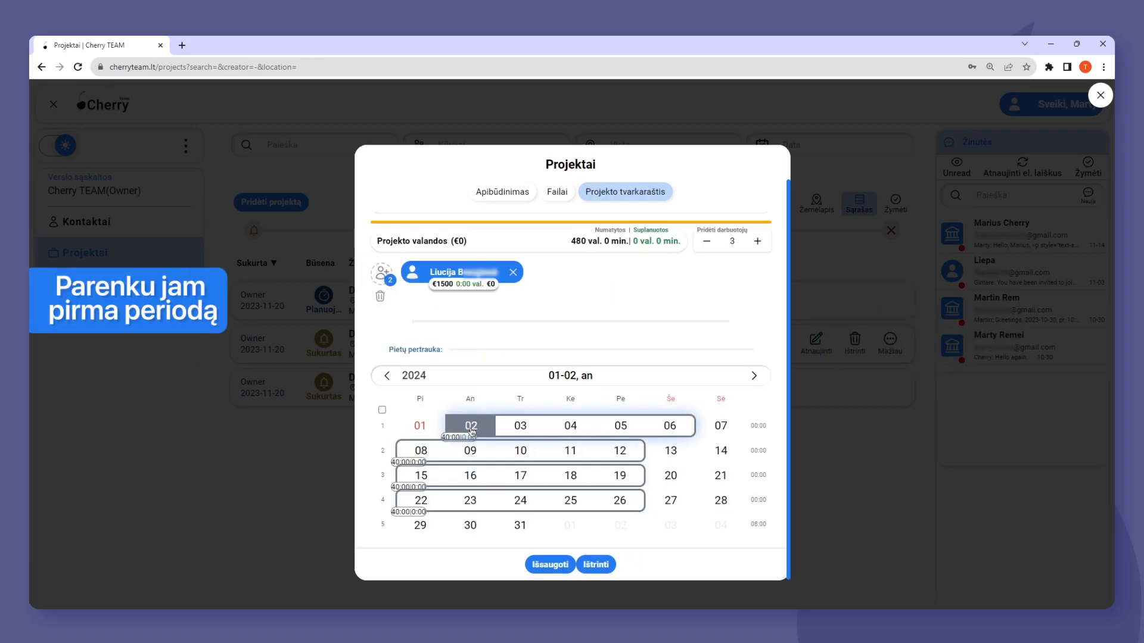
left_click(668, 427)
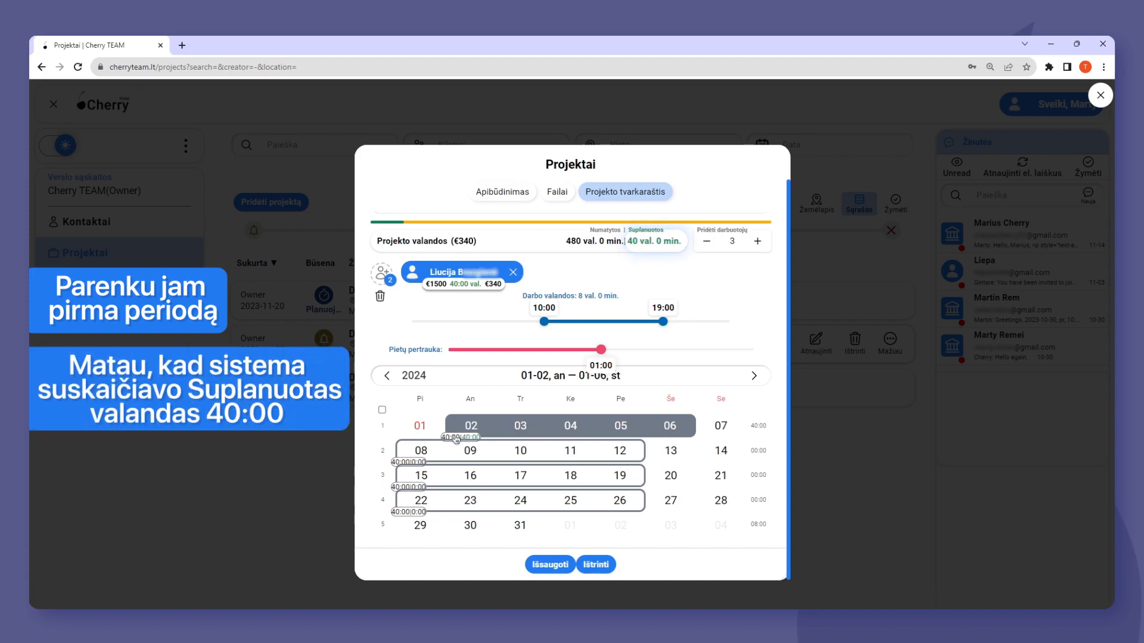
left_click_drag(421, 450, 615, 455)
left_click_drag(421, 476, 623, 477)
left_click_drag(421, 501, 620, 502)
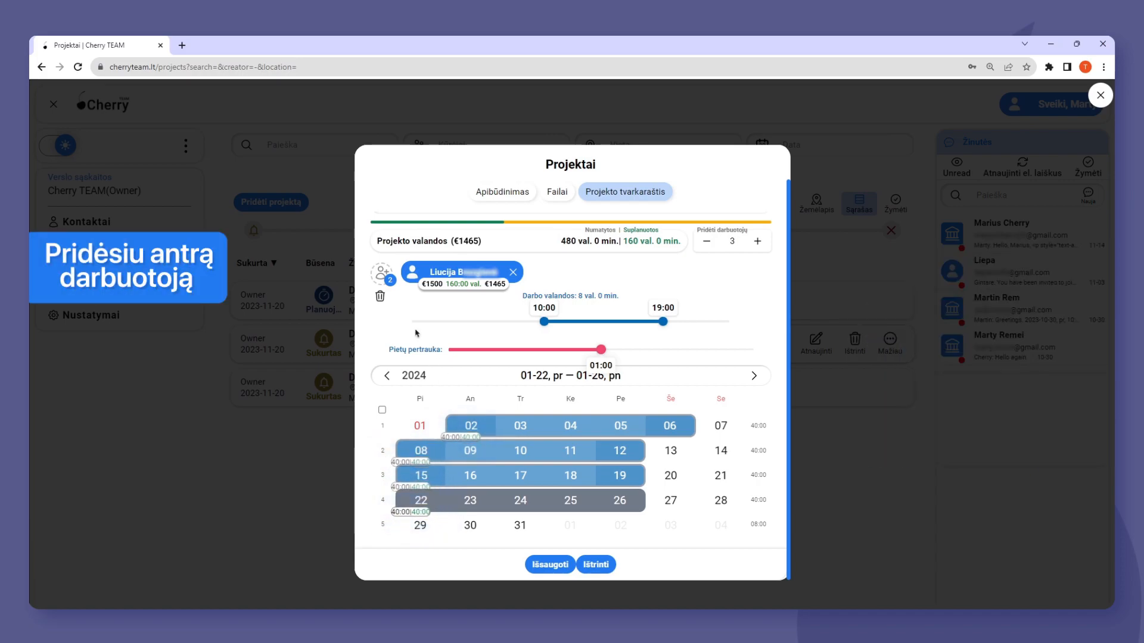
Search for the second employee by first name in the project schedule's worker selection.
left_click(383, 275)
type("Martin")
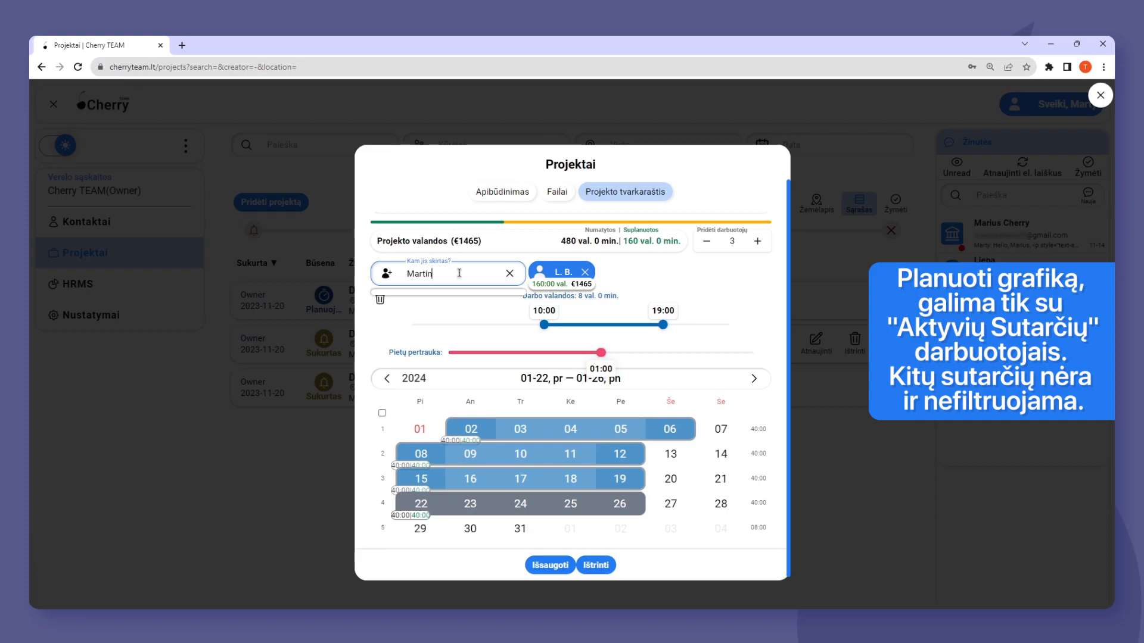
Open cherryteam.lt/hr in a new browser tab and search the contracts for the second employee's first name.
left_click(182, 45)
type("https://cherryteam.lt/hr")
key("Return")
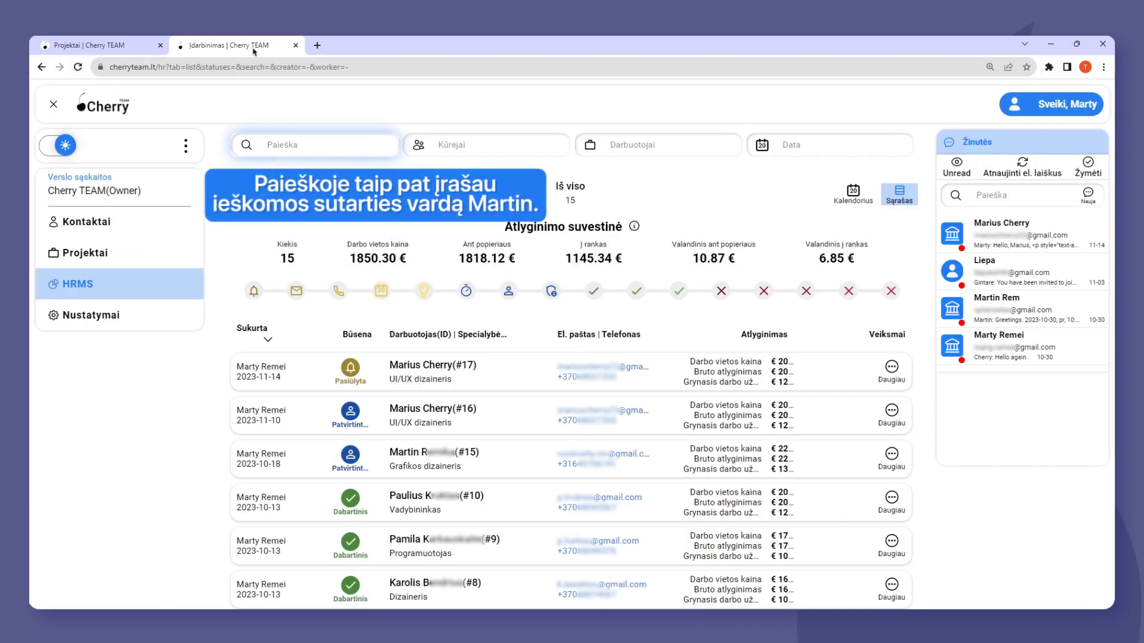
left_click(306, 141)
type("Martin")
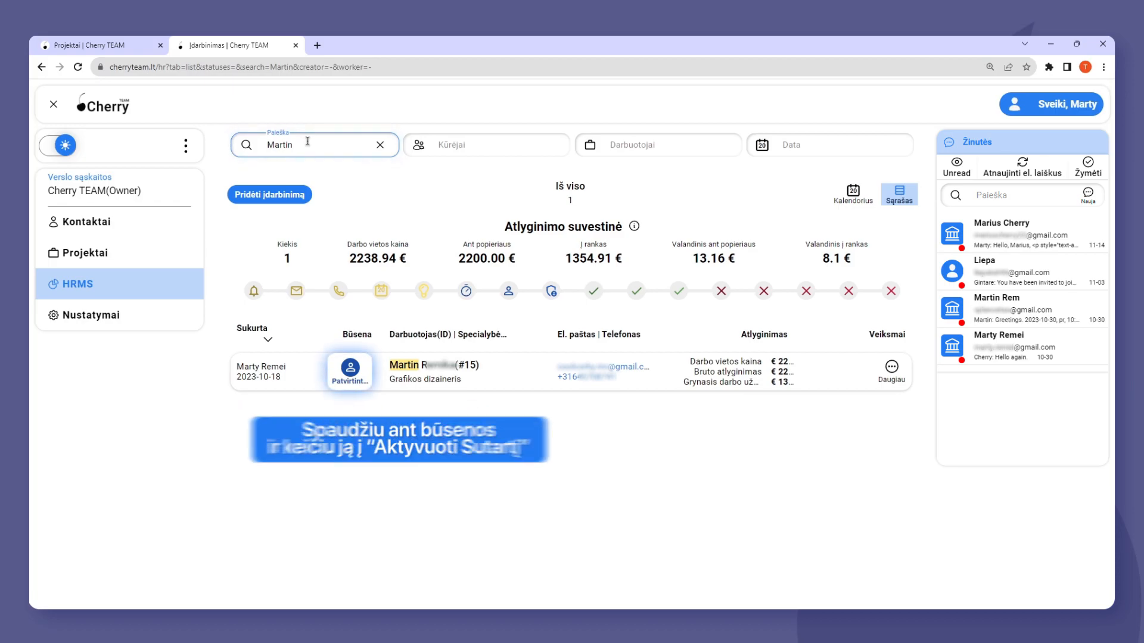
Start activating the Grafikos dizaineris contract through its status and set Atostogų likutis to 0, leaving VDU empty.
left_click(351, 369)
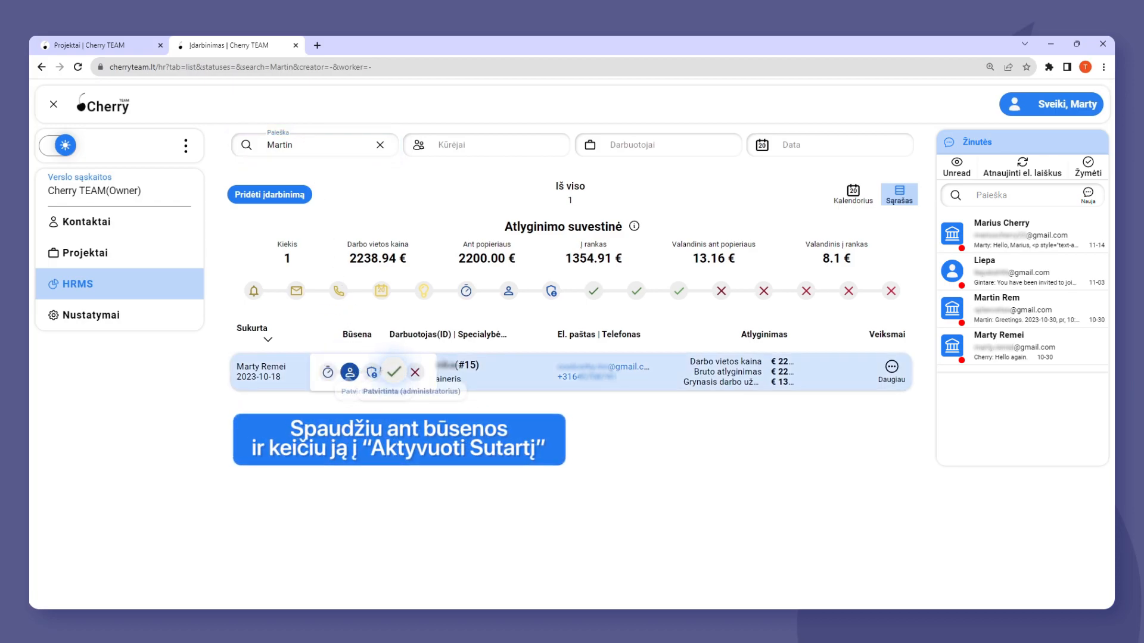
left_click(393, 373)
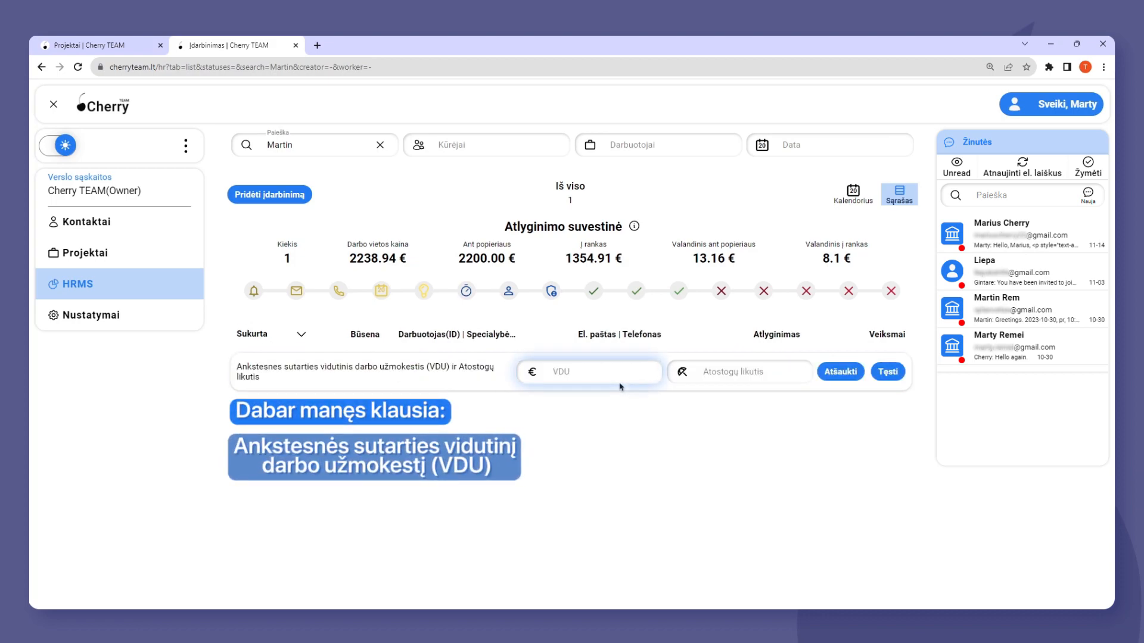
left_click(756, 375)
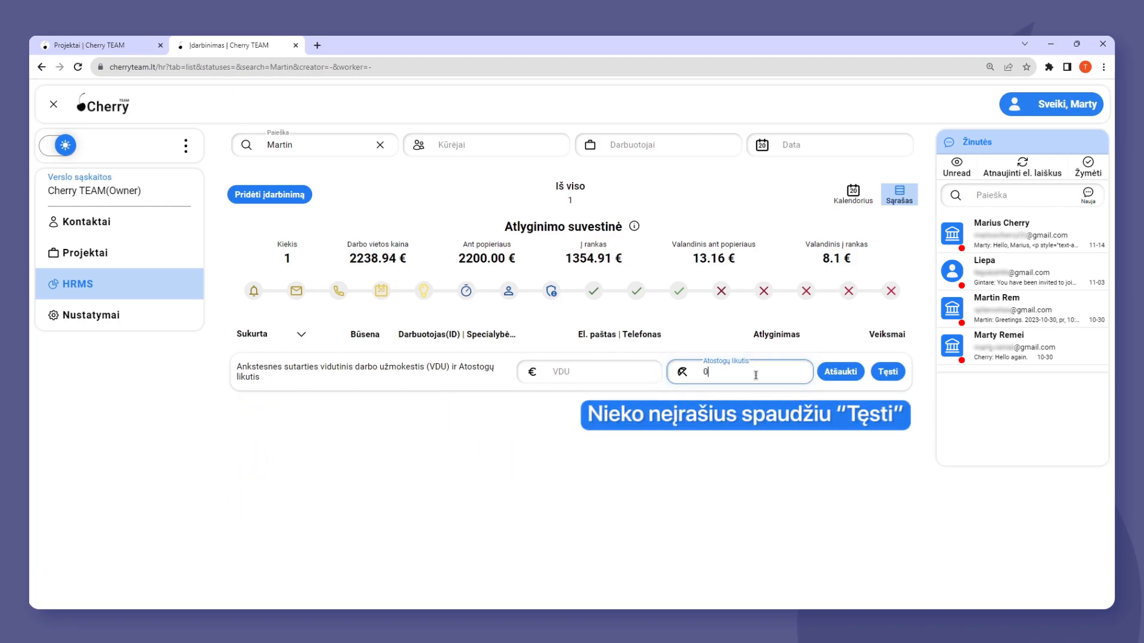
left_click(887, 371)
Fill in the employee's date of birth and continue to the employment start date.
left_click(742, 372)
left_click(741, 395)
scroll(743, 433, "up", 3)
left_click(733, 465)
left_click(745, 436)
left_click(781, 453)
left_click(893, 373)
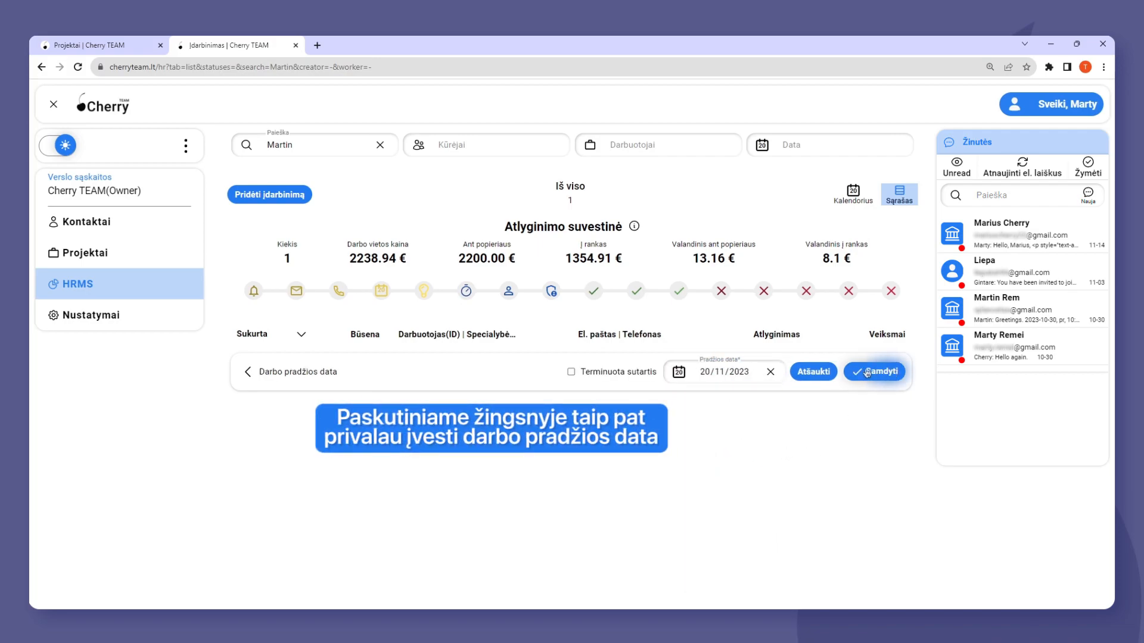
Set the employment start date to 01/11/2023 and hire the employee.
left_click(724, 377)
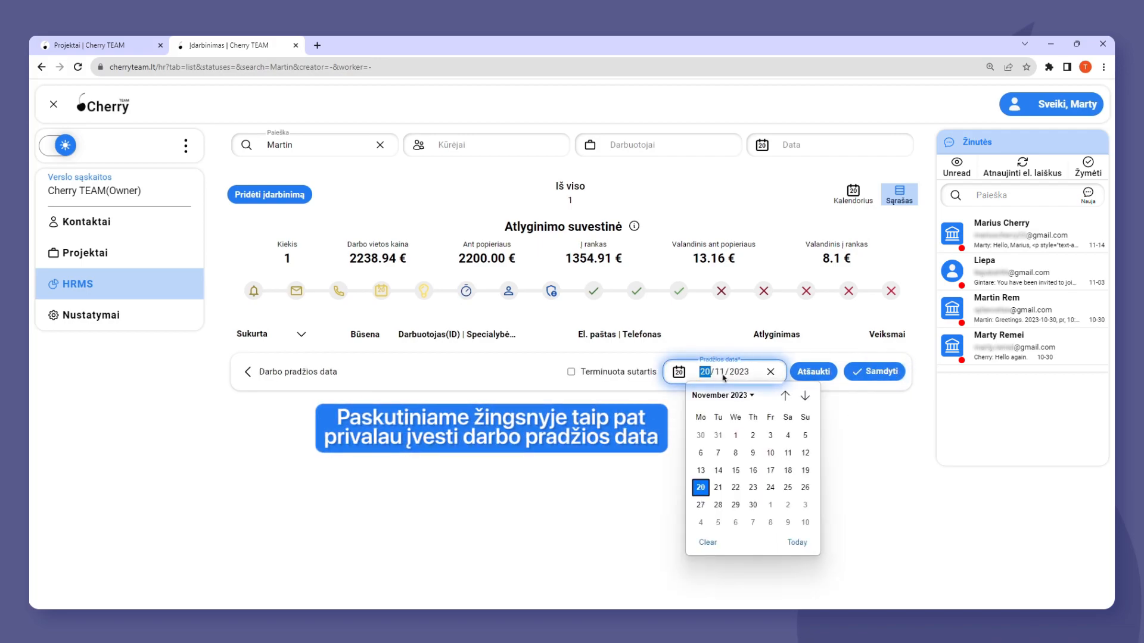
left_click(732, 440)
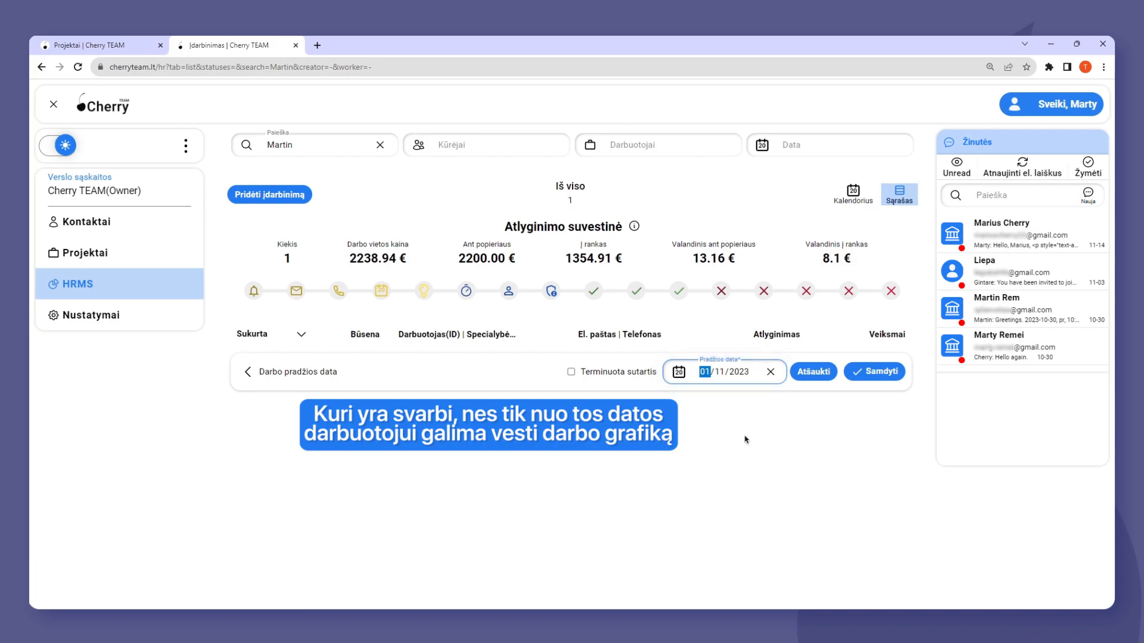
left_click(887, 371)
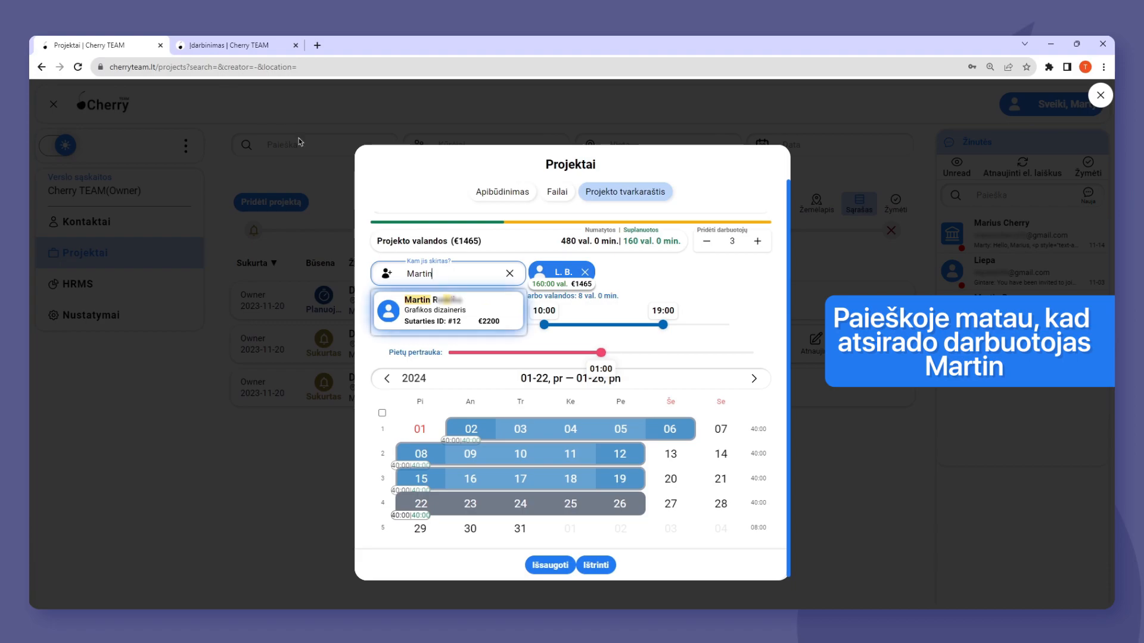
Back in the Kaunas project's schedule, add the Grafikos dizaineris employee and assign them to all four January work periods.
left_click(502, 308)
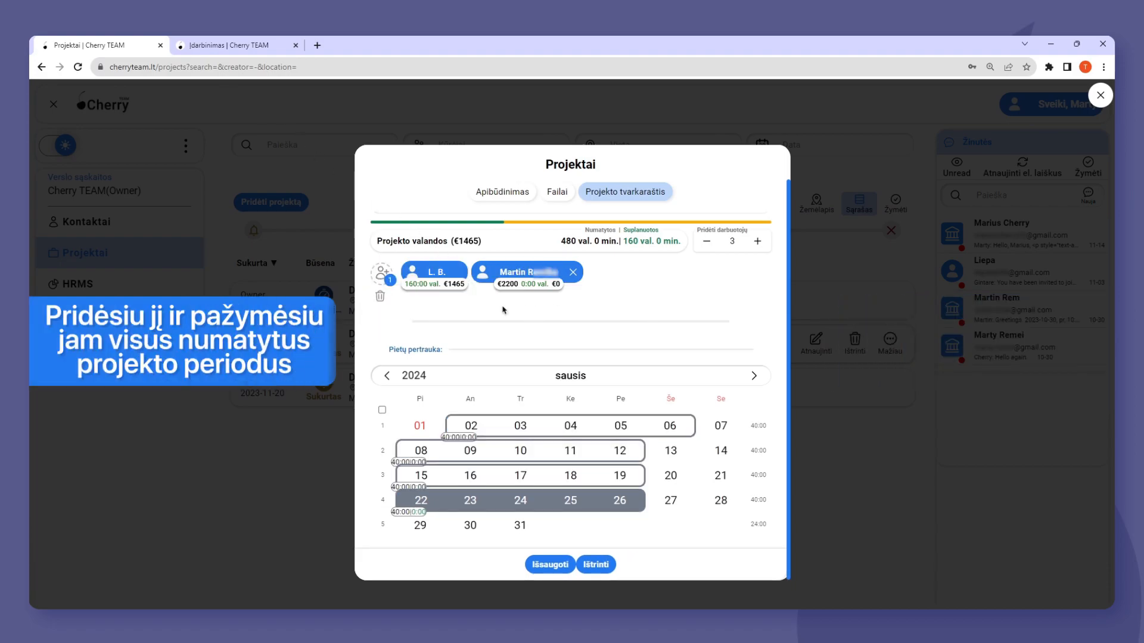
left_click_drag(475, 425, 669, 427)
left_click_drag(421, 451, 619, 451)
left_click_drag(421, 475, 618, 482)
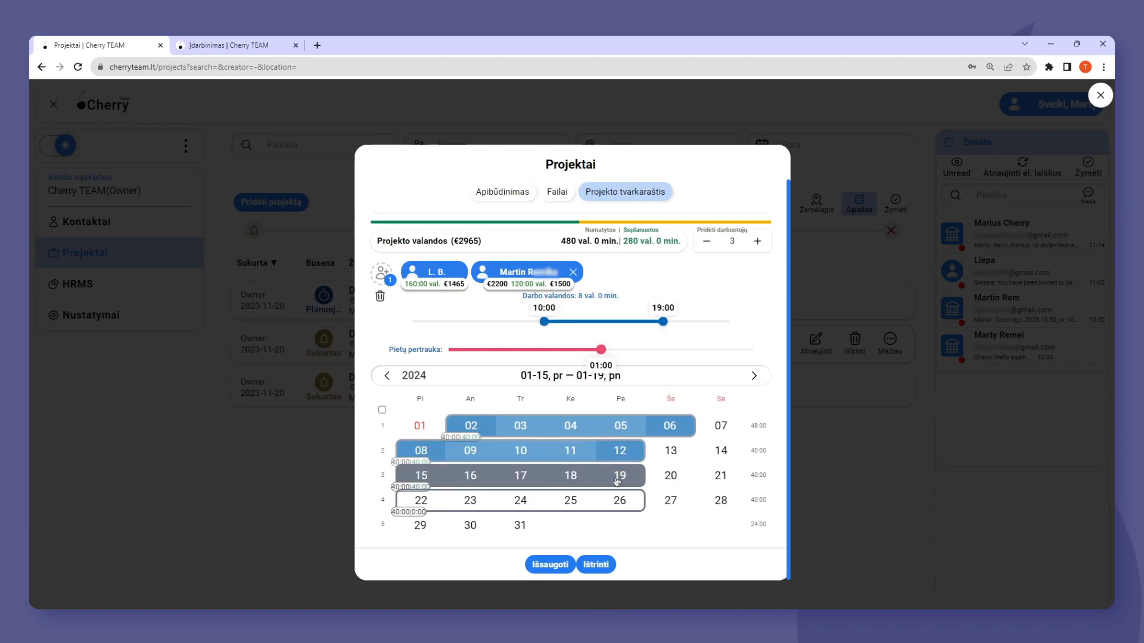
left_click_drag(418, 505, 618, 501)
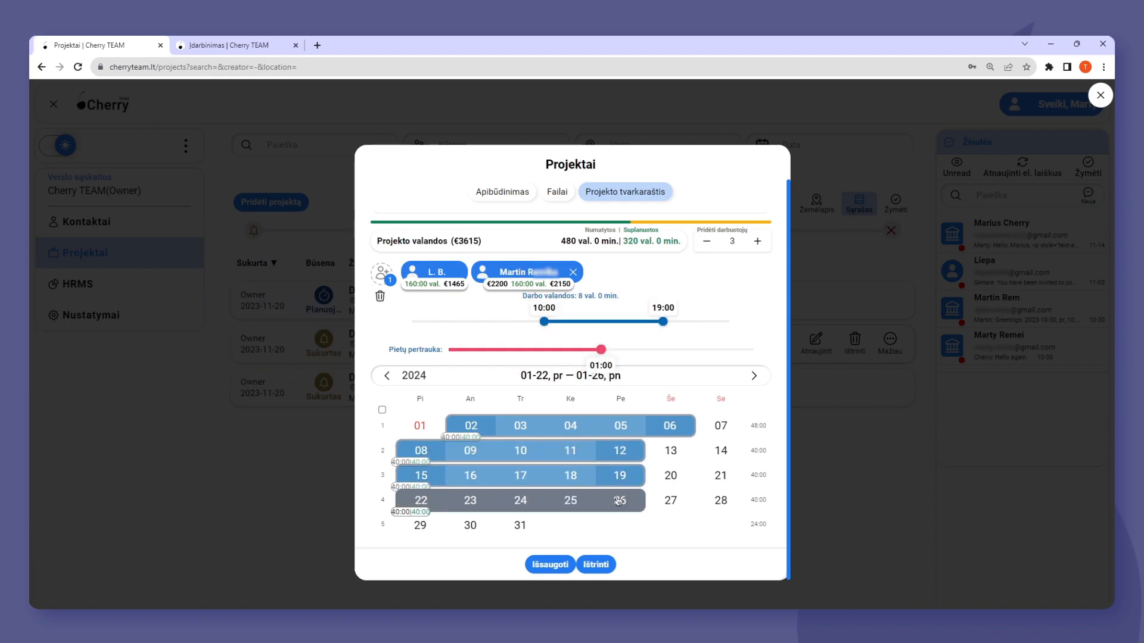
Add the employee with the specialty Marketingas to all four January work periods and save the project.
left_click(390, 287)
type("Paulius")
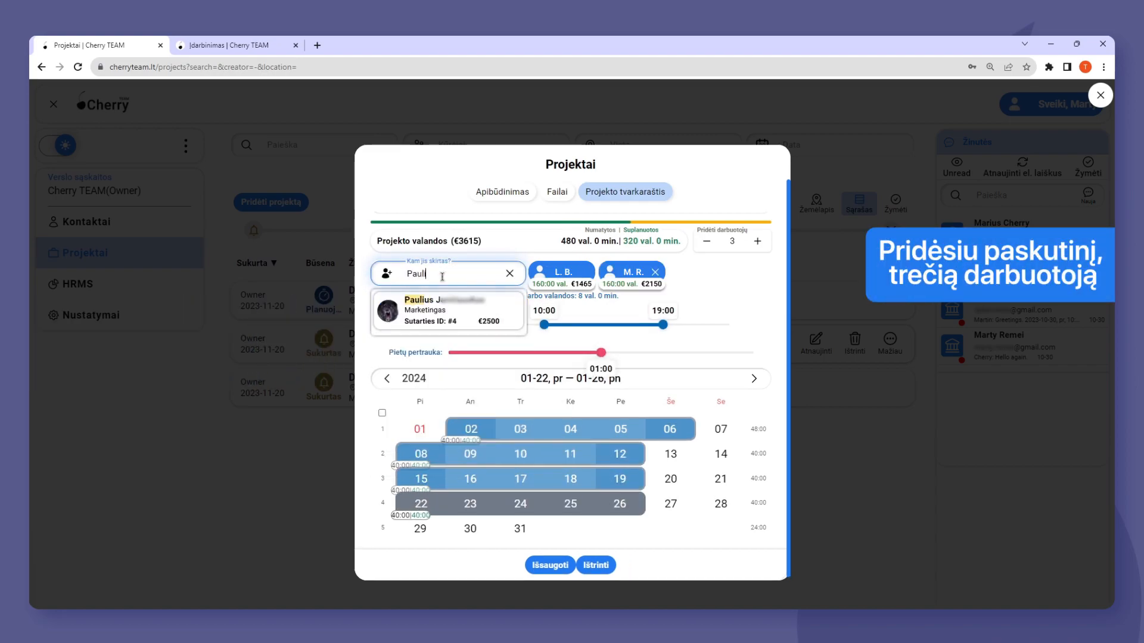
left_click(512, 313)
left_click_drag(471, 426, 661, 428)
left_click_drag(412, 457, 623, 453)
left_click_drag(417, 481, 620, 478)
left_click_drag(445, 503, 624, 505)
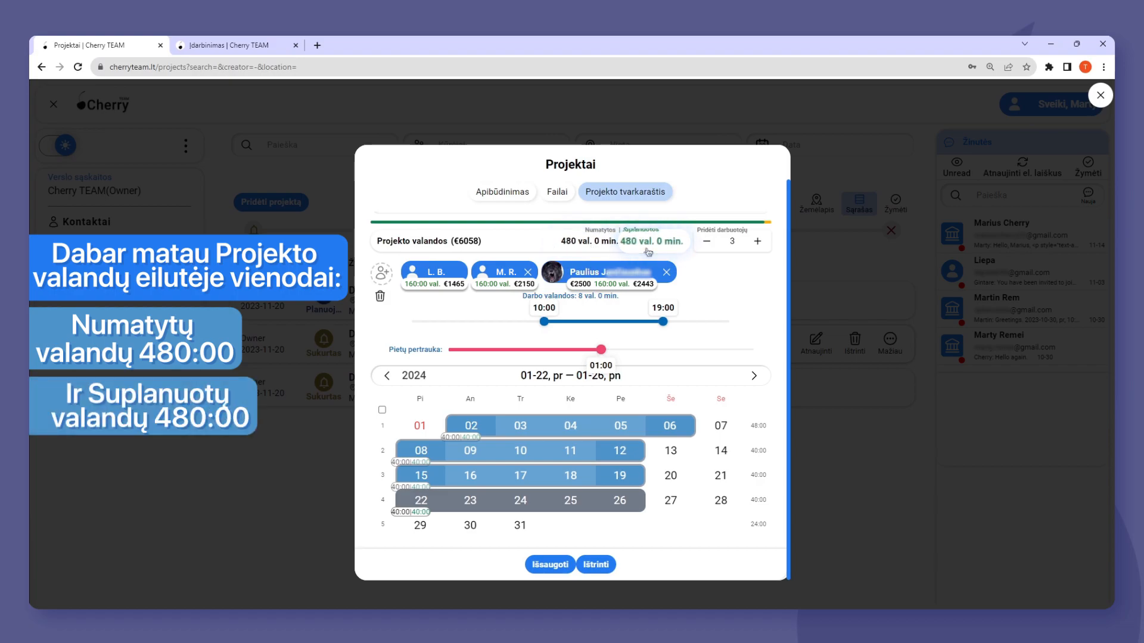
left_click(553, 564)
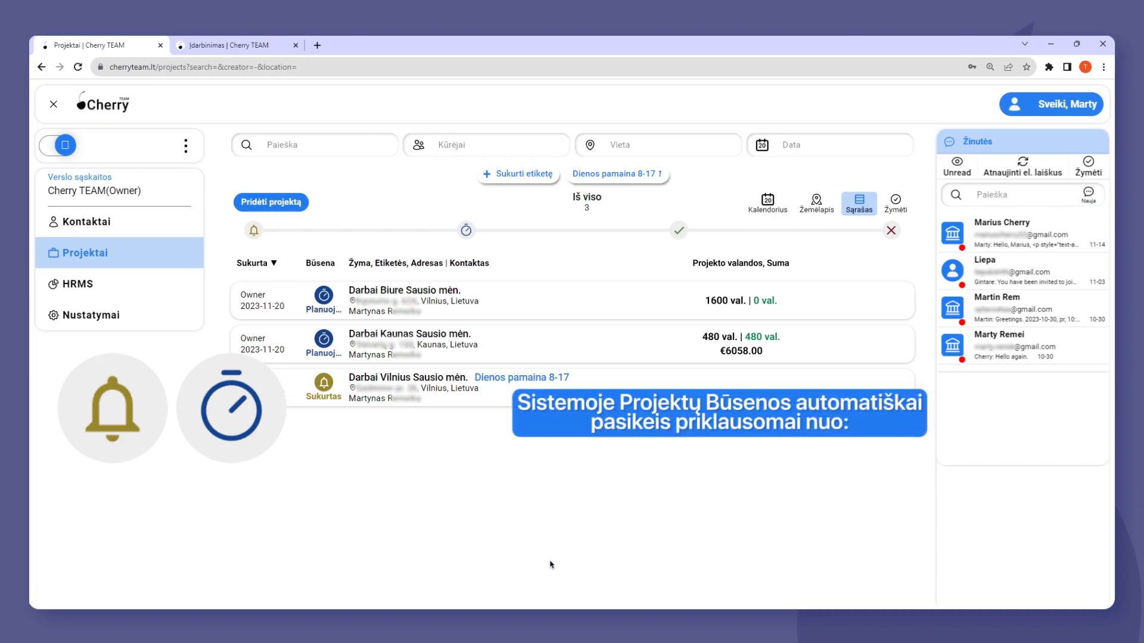
View the projects filtered by the Sukurtas status and by the Planuojamas status, and clear the filter.
left_click(254, 231)
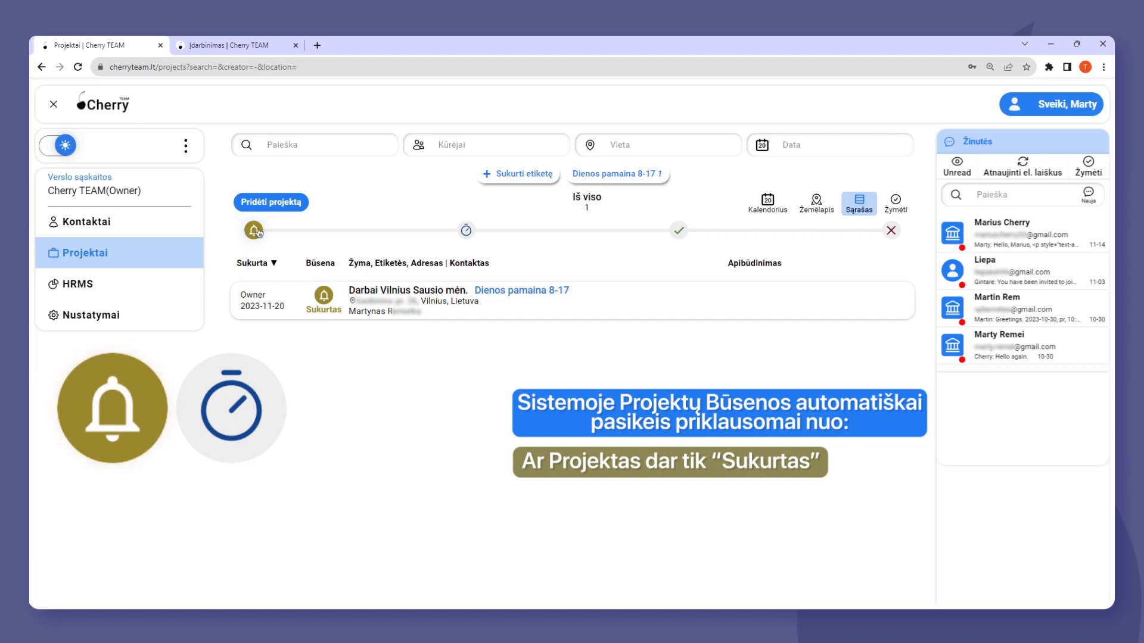
left_click(467, 230)
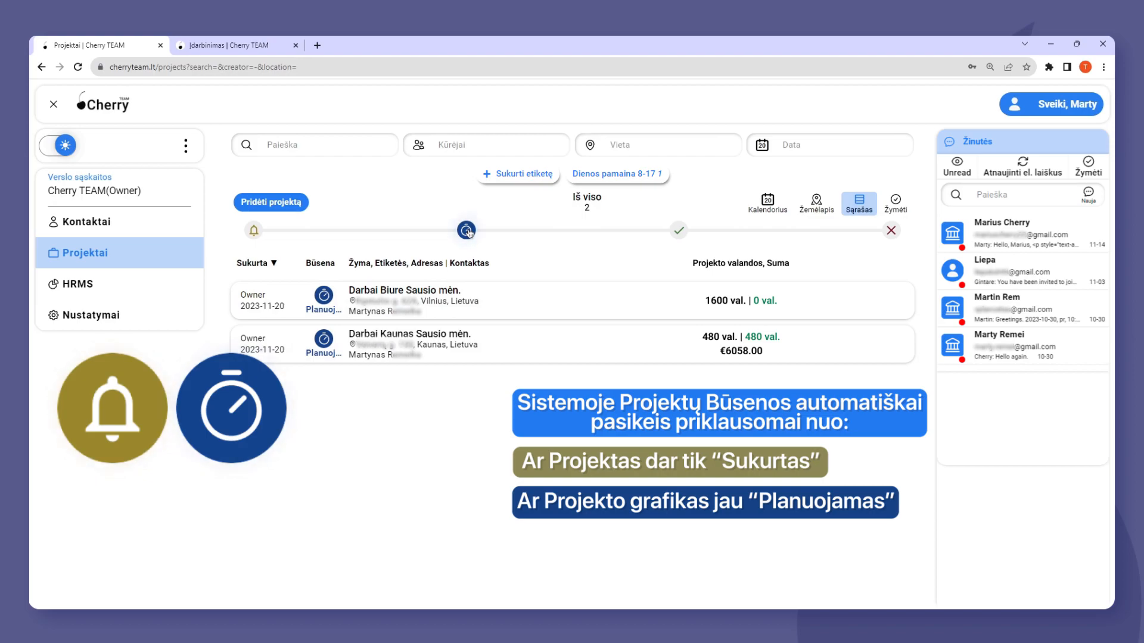
left_click(468, 232)
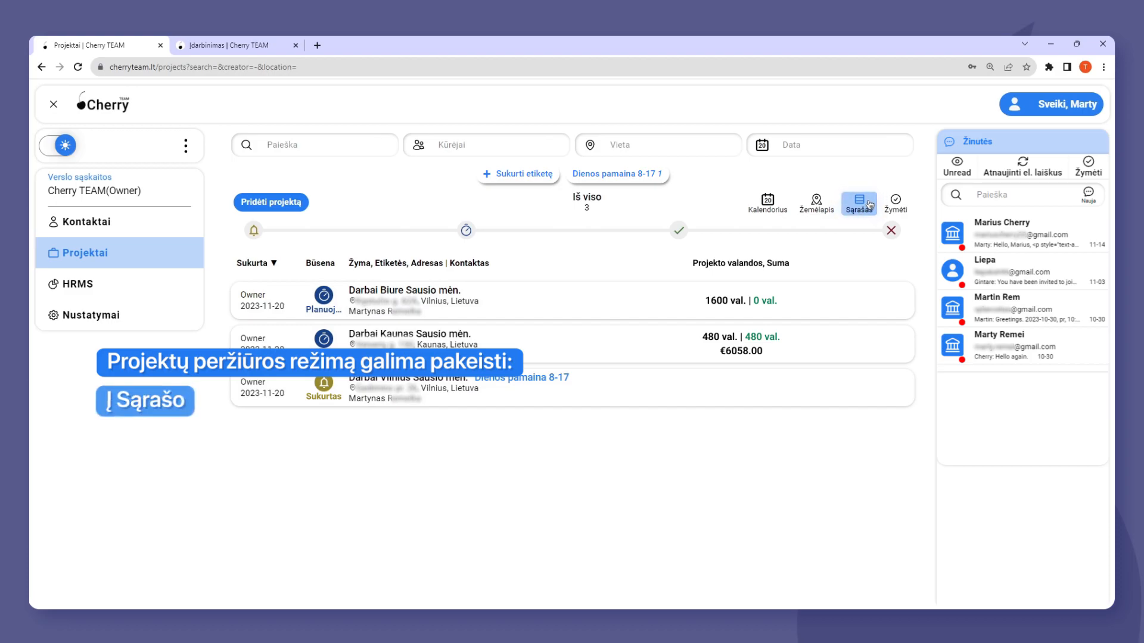
Show the projects on the map and open the details of the projects grouped at Vilnius.
left_click(817, 202)
left_click(689, 426)
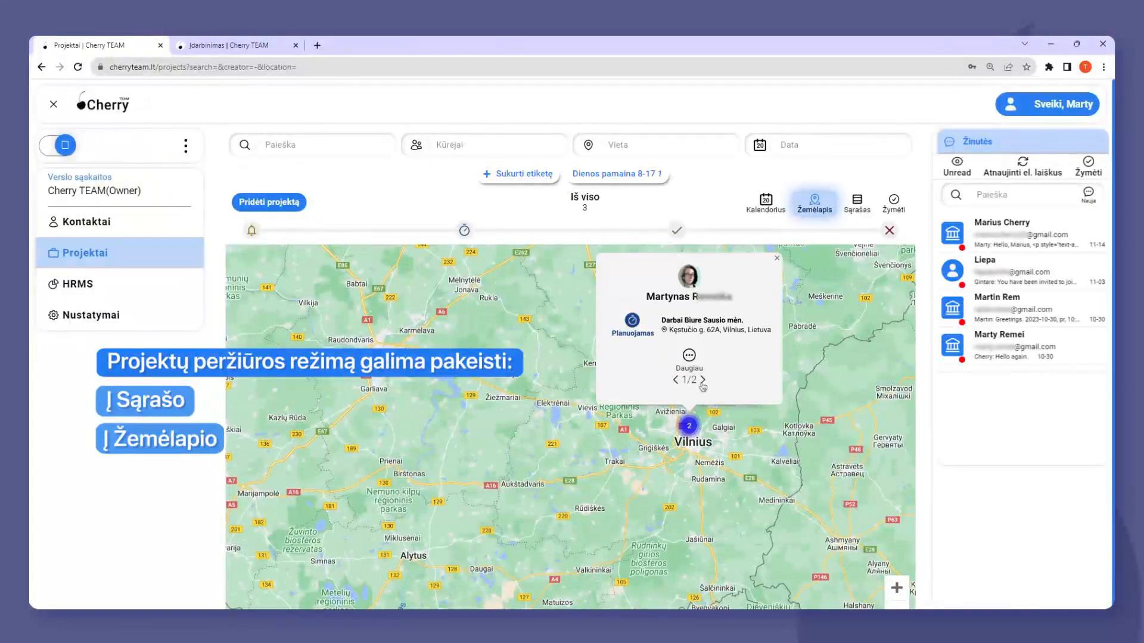
View the projects in the calendar for week 1 of January 2024 and expand it to the full-screen month view.
left_click(766, 203)
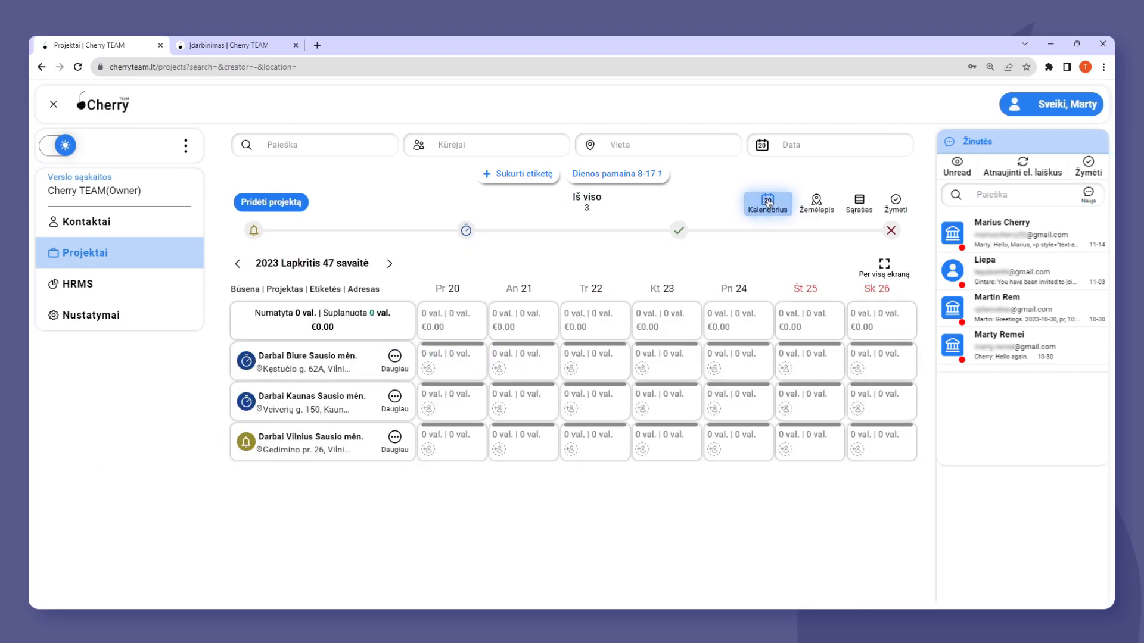
left_click(390, 264)
left_click(390, 264)
left_click(390, 264)
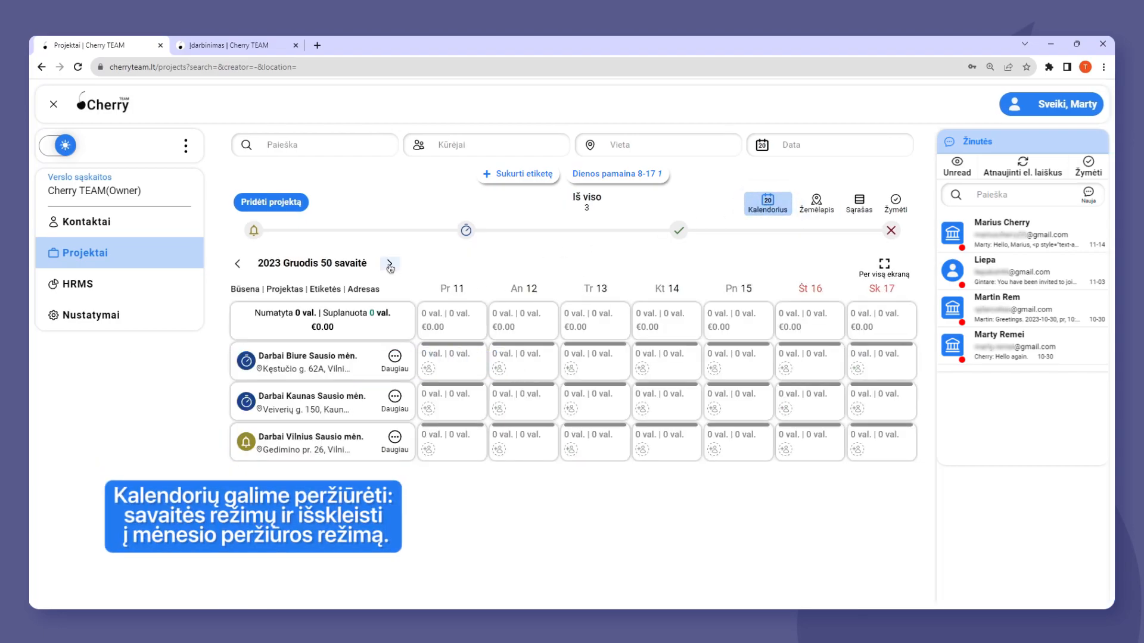
left_click(390, 264)
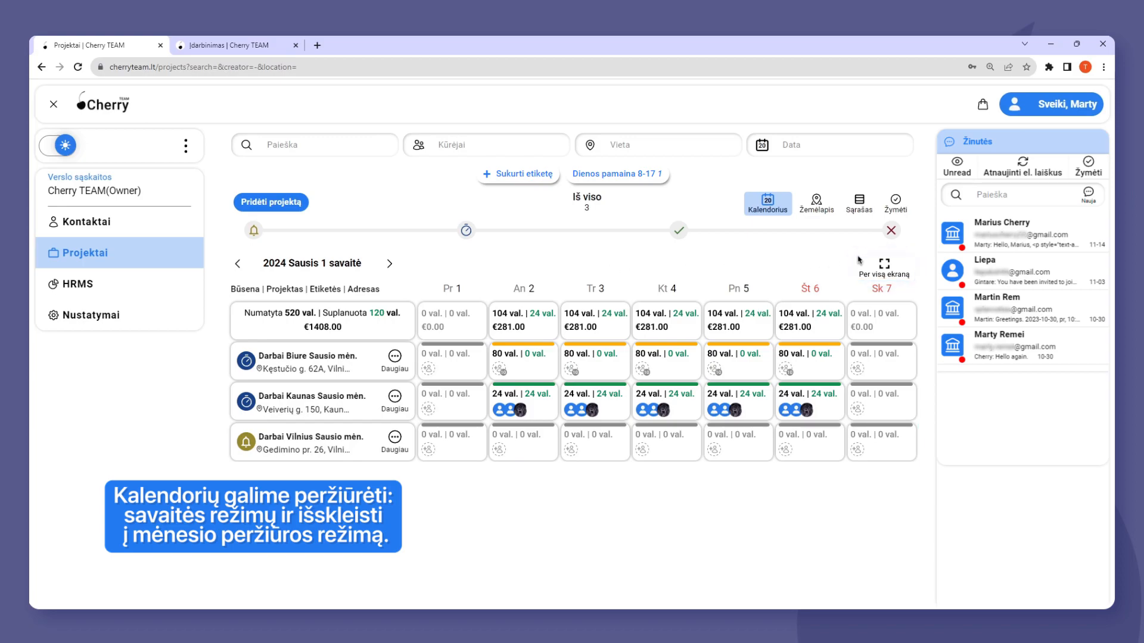
left_click(899, 268)
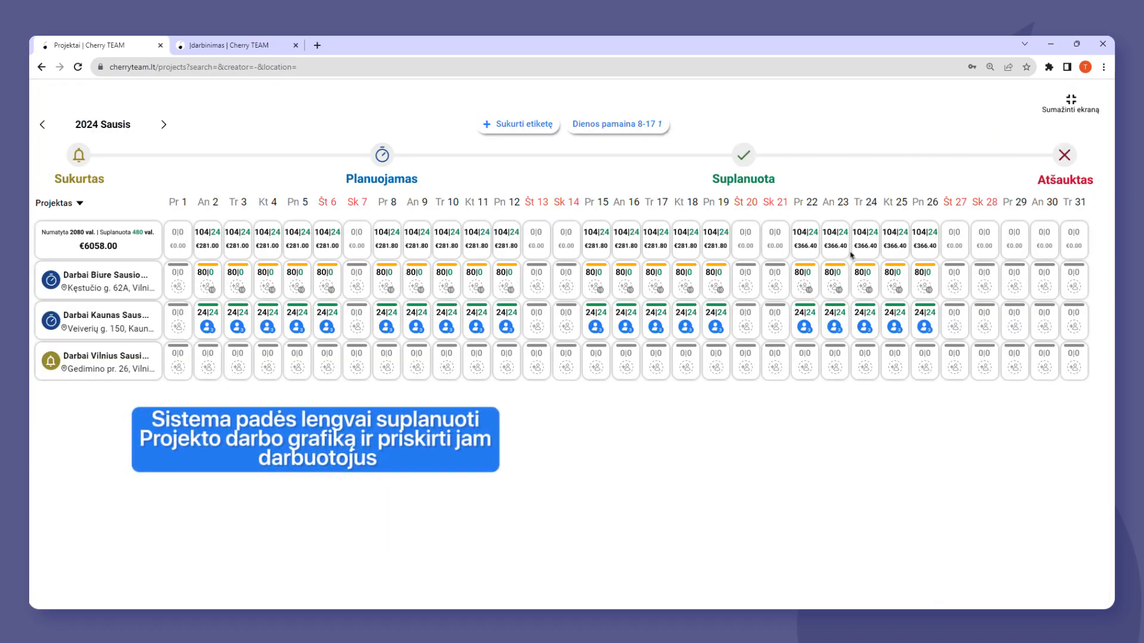
In the HRMS employment list, open the Grafikos dizaineris employee's work schedule for January 2024.
left_click(245, 48)
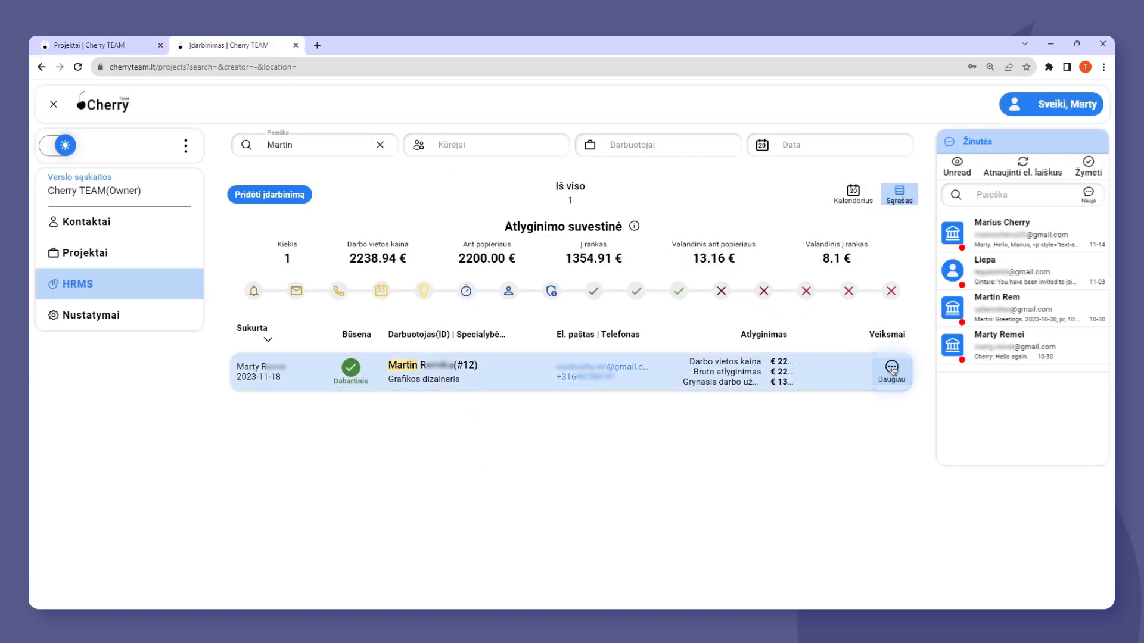
left_click(856, 377)
scroll(783, 380, "down", 3)
left_click(758, 325)
left_click(760, 326)
Select the work days from 2 to 5 January and assign them to the project Darbai Kaunas Sausio mėn.
left_click(482, 369)
left_click(620, 372)
left_click(539, 288)
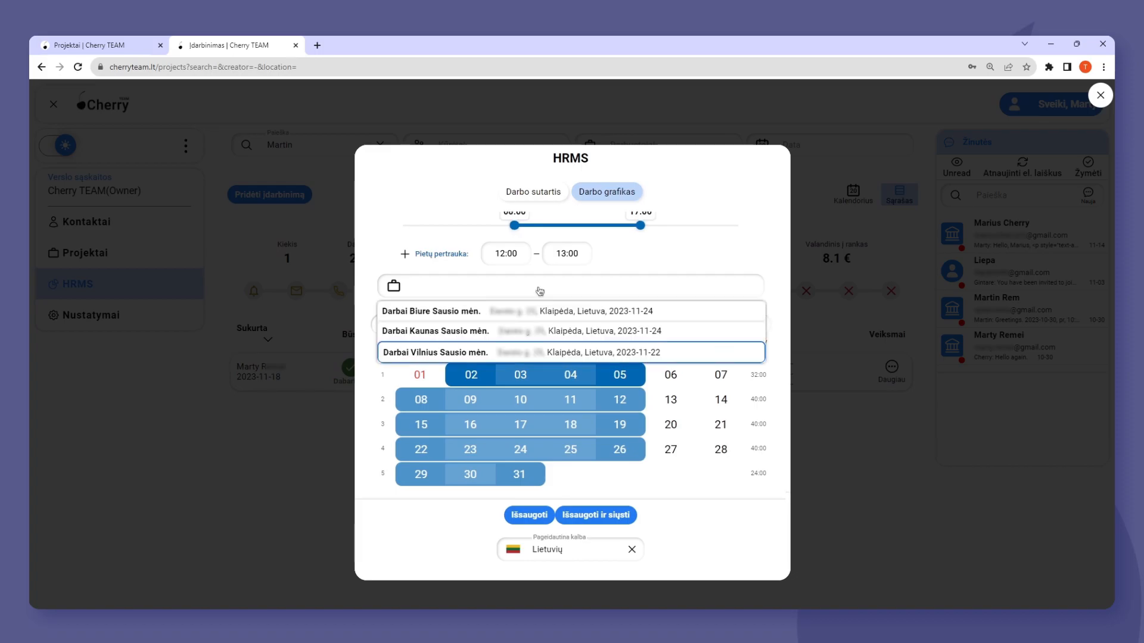
left_click(549, 333)
Return the employee's work schedule to December 2023 and examine the pay, holiday and business trip amounts.
left_click(387, 325)
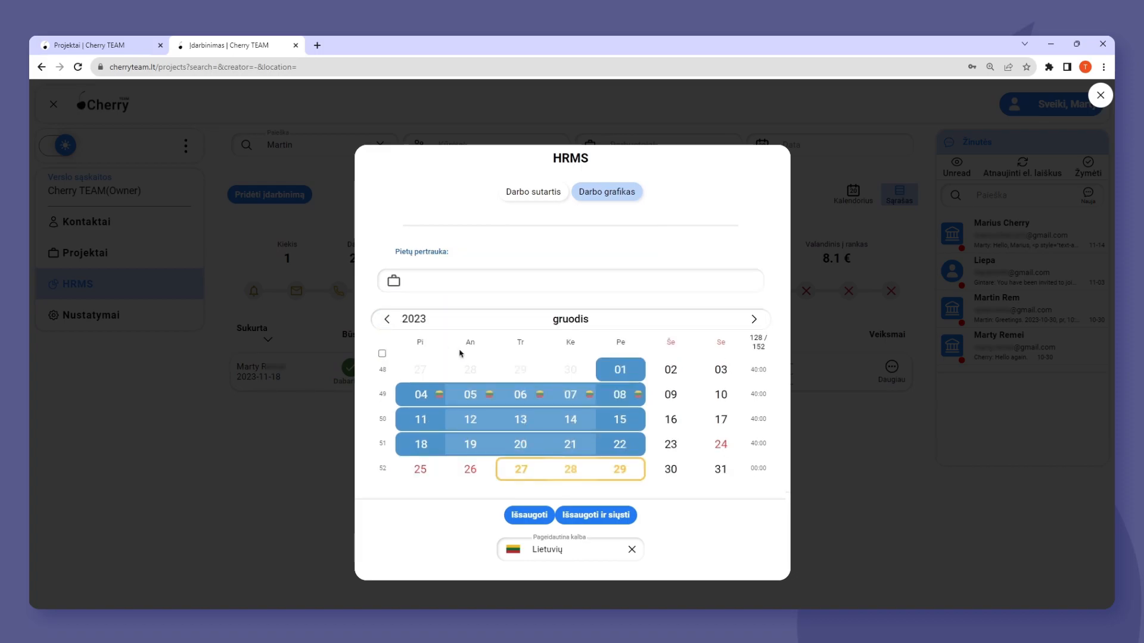
scroll(458, 331, "up", 3)
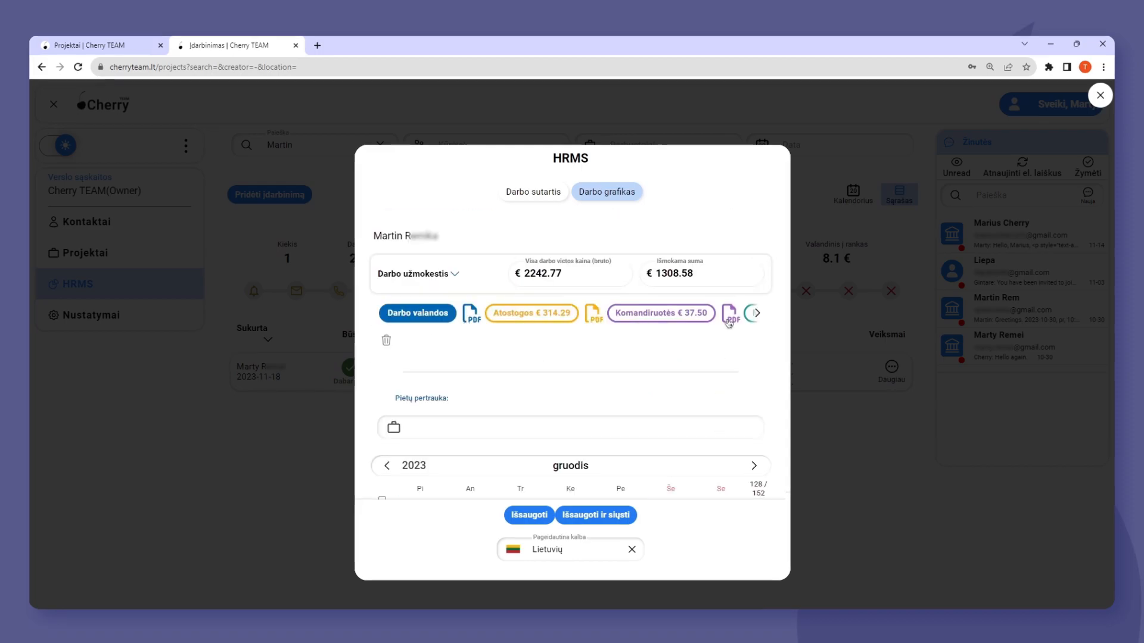